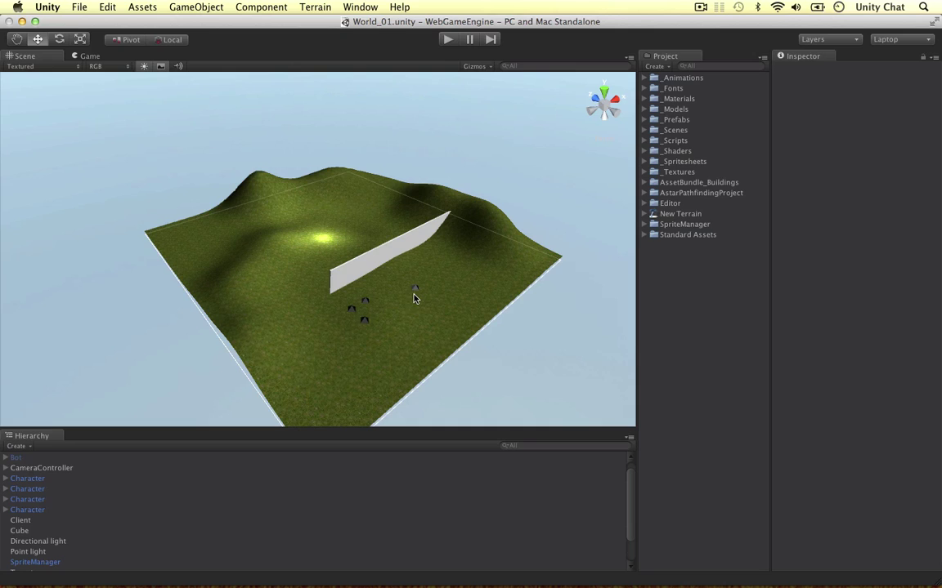
Step: Select the wall Cube and then the terrain, leaving the scene with nothing selected
click(414, 241)
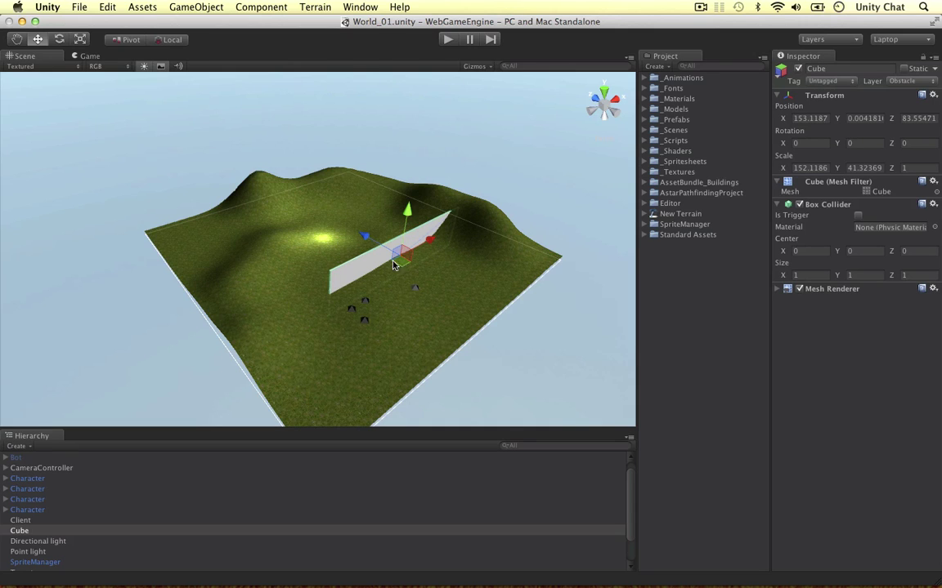
click(470, 225)
click(559, 209)
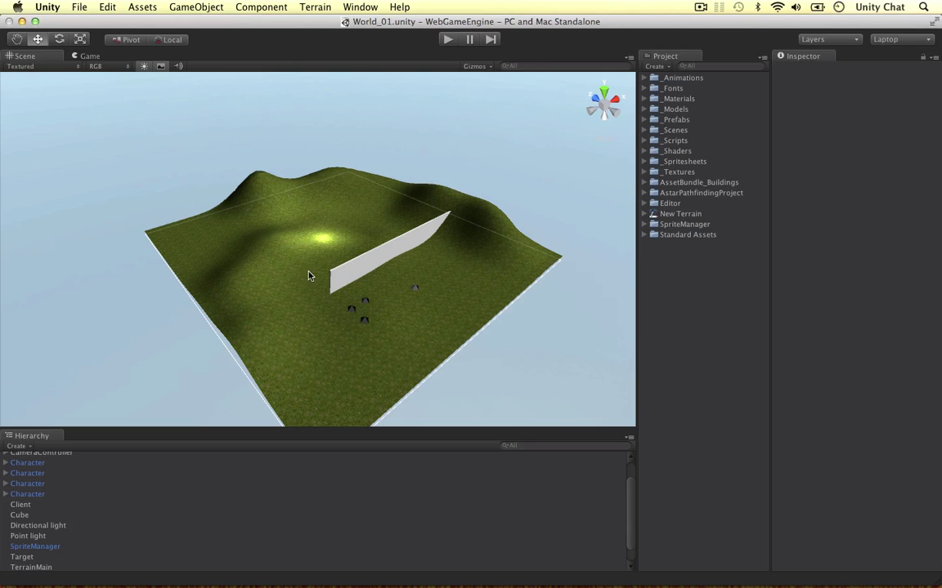
click(383, 232)
click(527, 188)
Step: Open the Navigation window and show TerrainMain's navigation settings
click(353, 8)
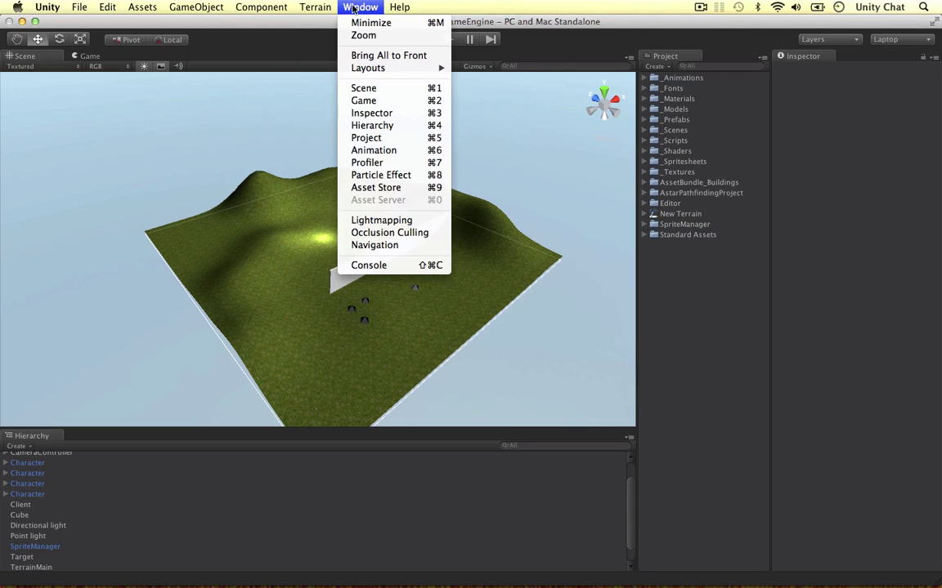
click(363, 245)
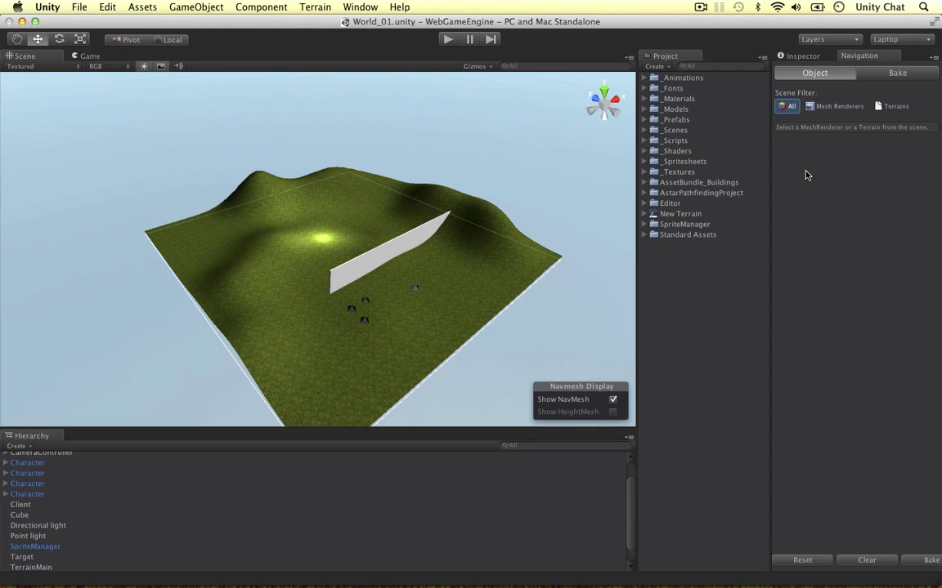
click(254, 249)
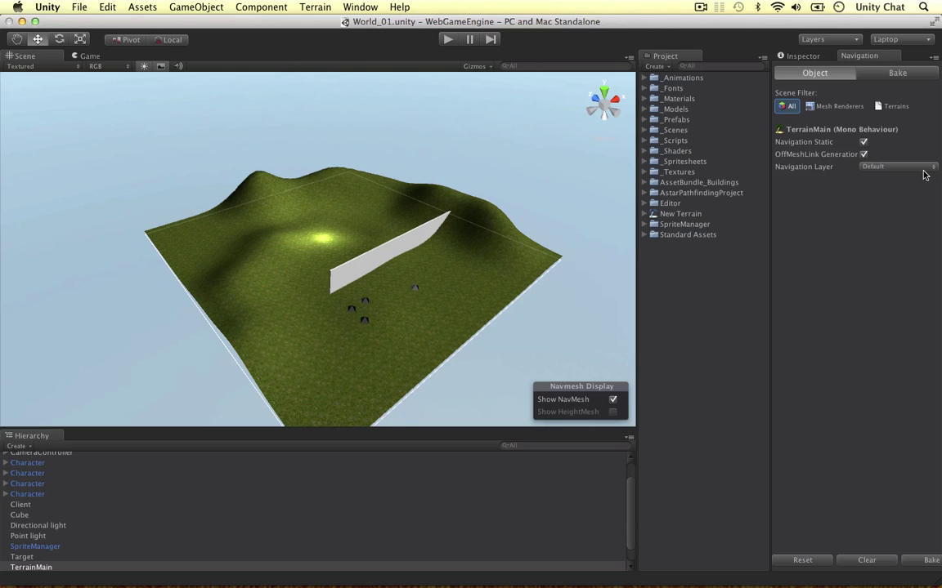
click(898, 73)
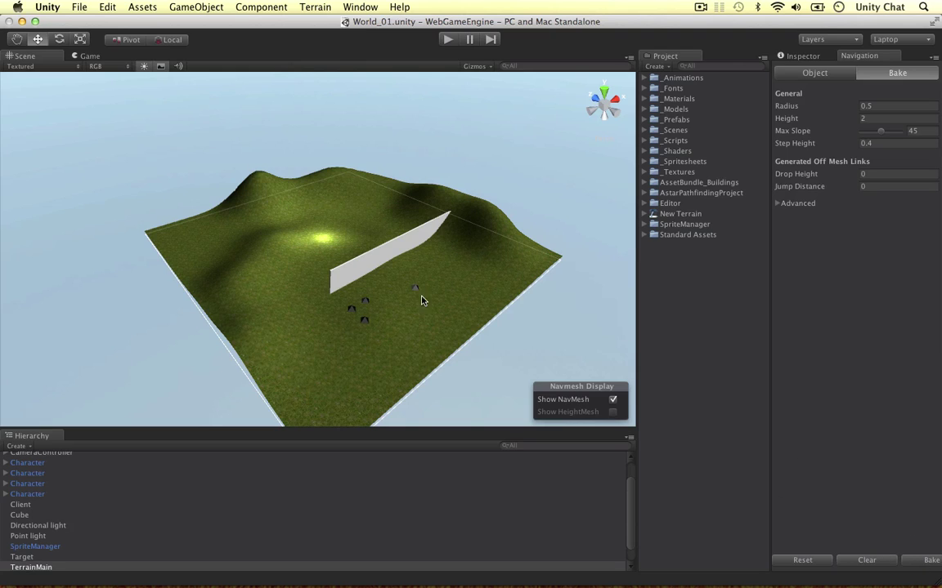
Step: Add a Nav Mesh Agent component to the Character near the wall
click(364, 300)
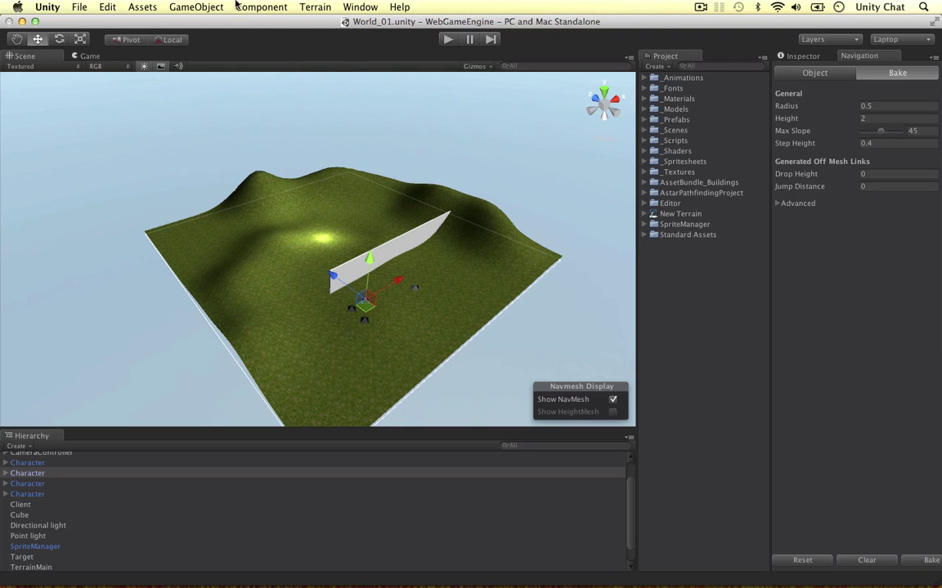
click(260, 7)
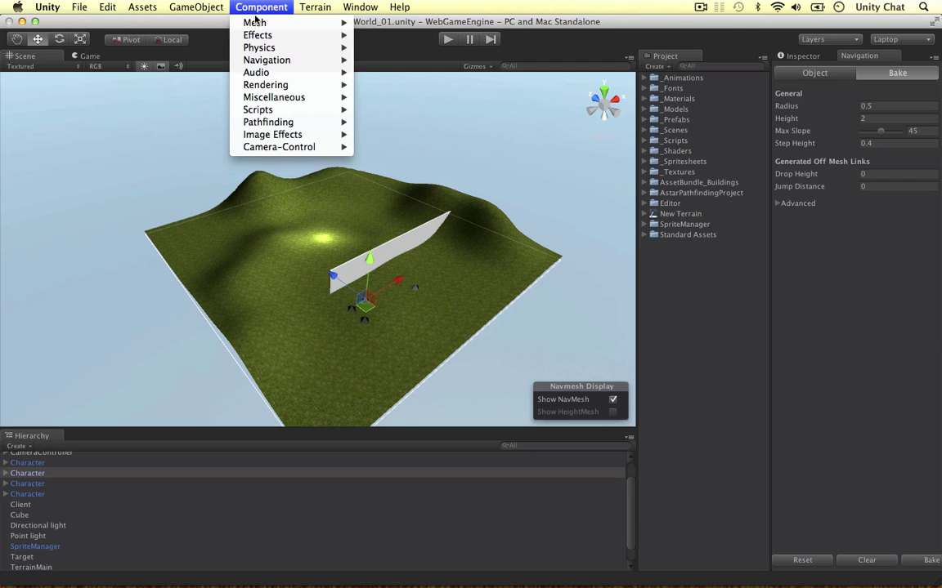
mouse_move(252, 64)
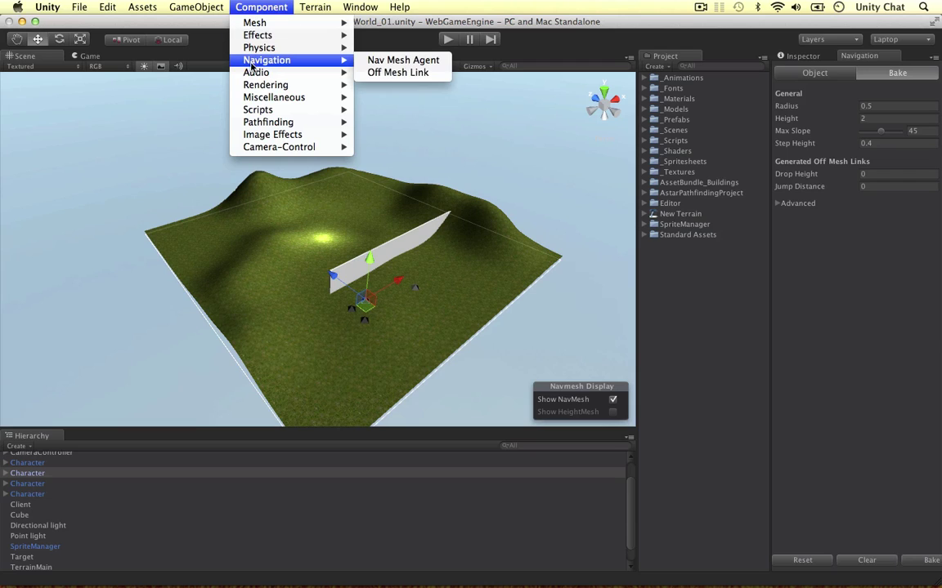
click(403, 61)
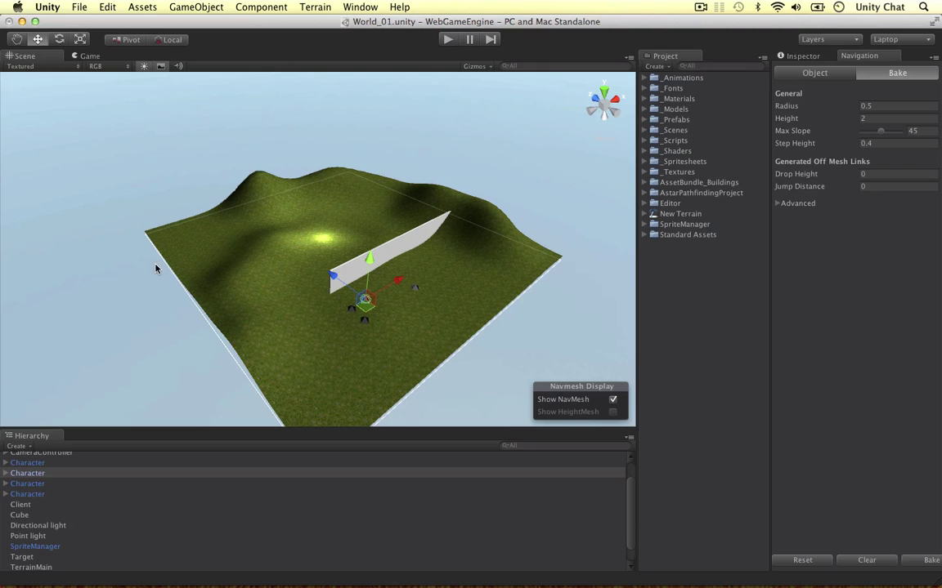
click(803, 56)
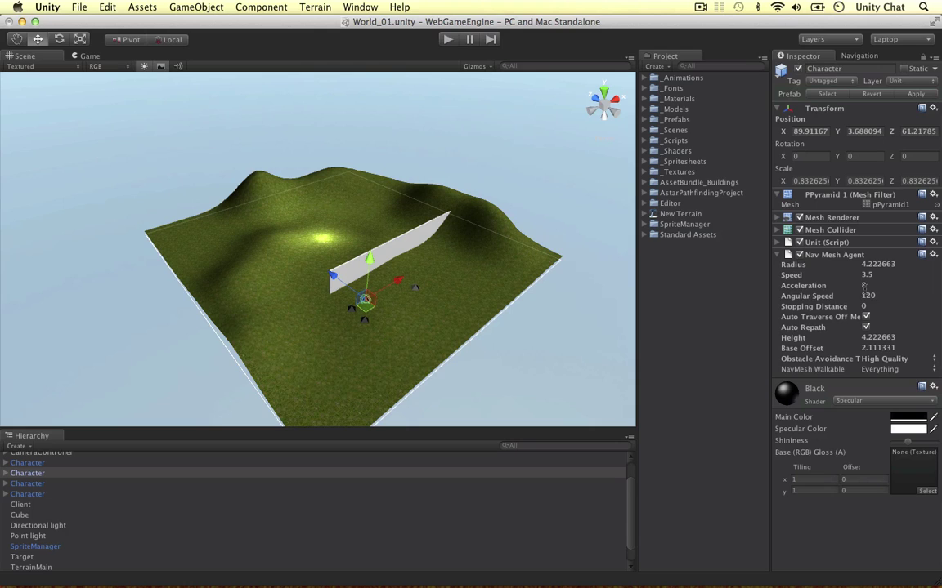
Step: Remove the Nav Mesh Agent from the Character and deselect it
click(932, 256)
click(887, 286)
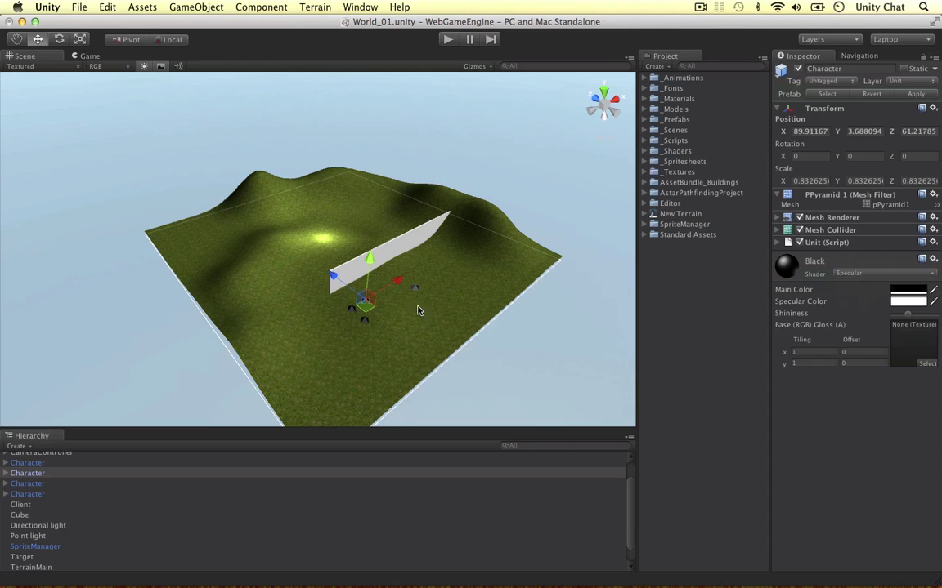
click(544, 218)
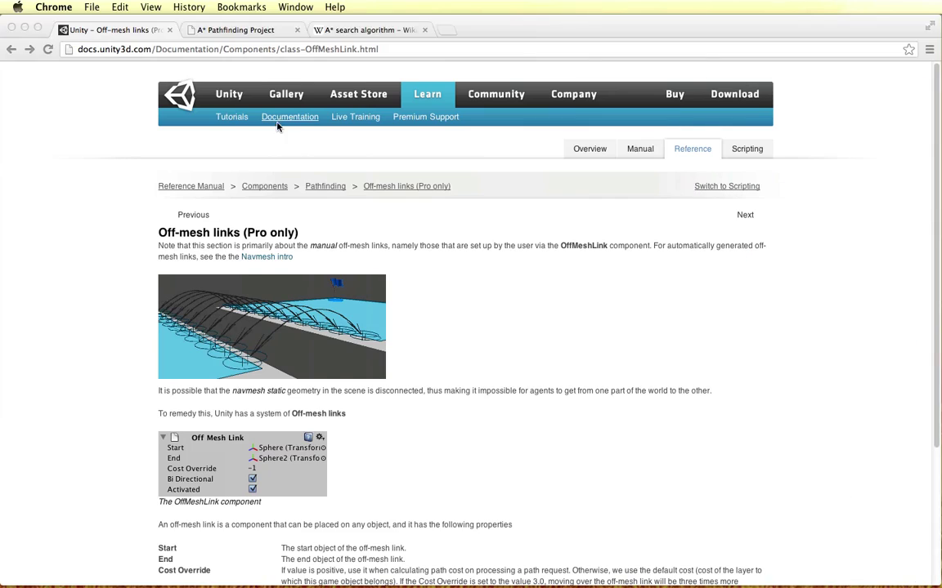
Step: Go to the A* Pathfinding Project home page and show its Features list
click(218, 31)
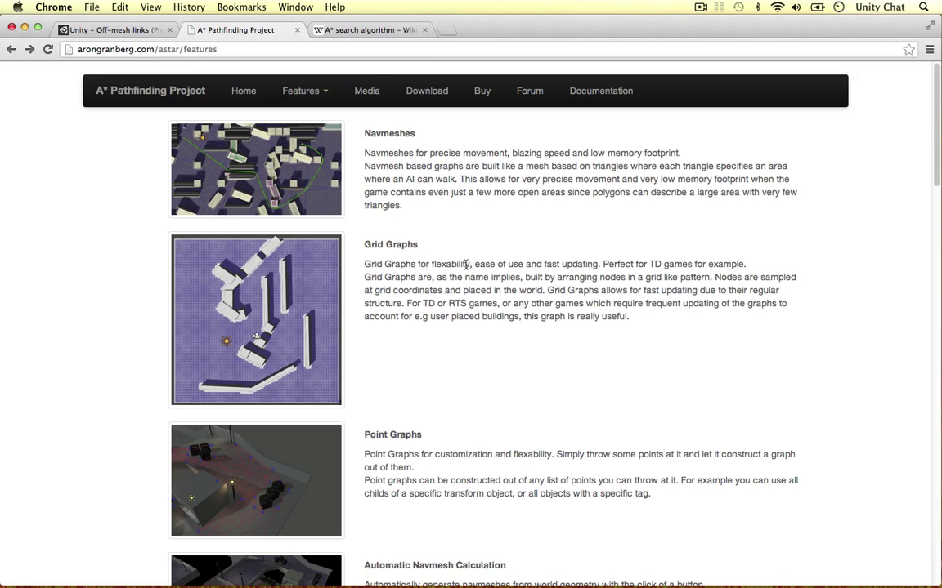
click(244, 90)
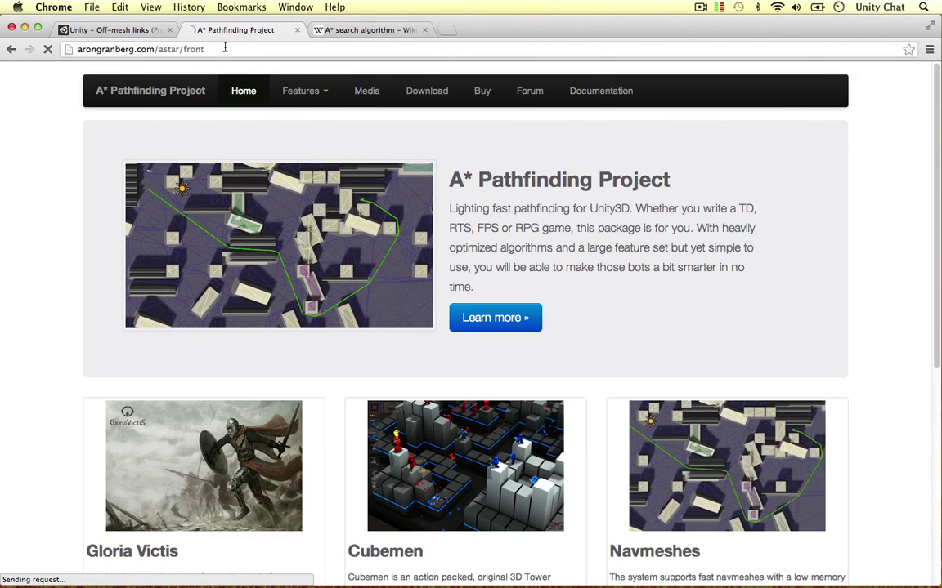
drag(445, 185, 678, 183)
click(662, 219)
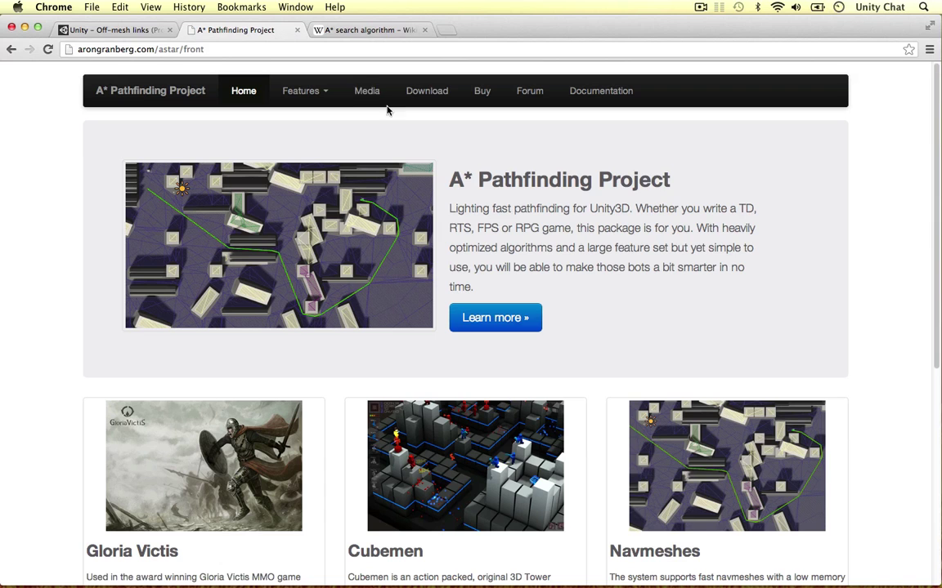
click(328, 92)
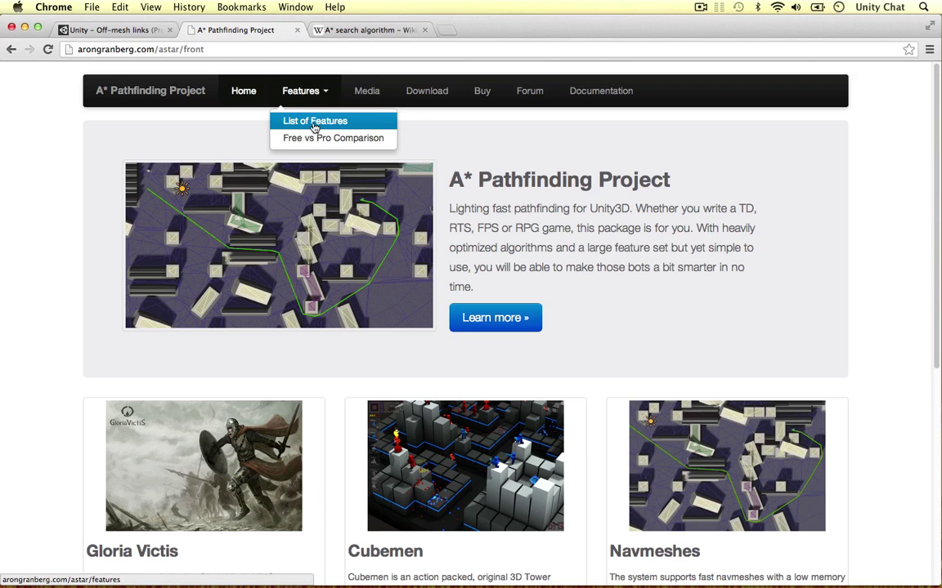
Step: View the Free vs Pro comparison in a new tab, covering A* Pro, Unity Pro and SimplePath
super+click(288, 136)
click(360, 30)
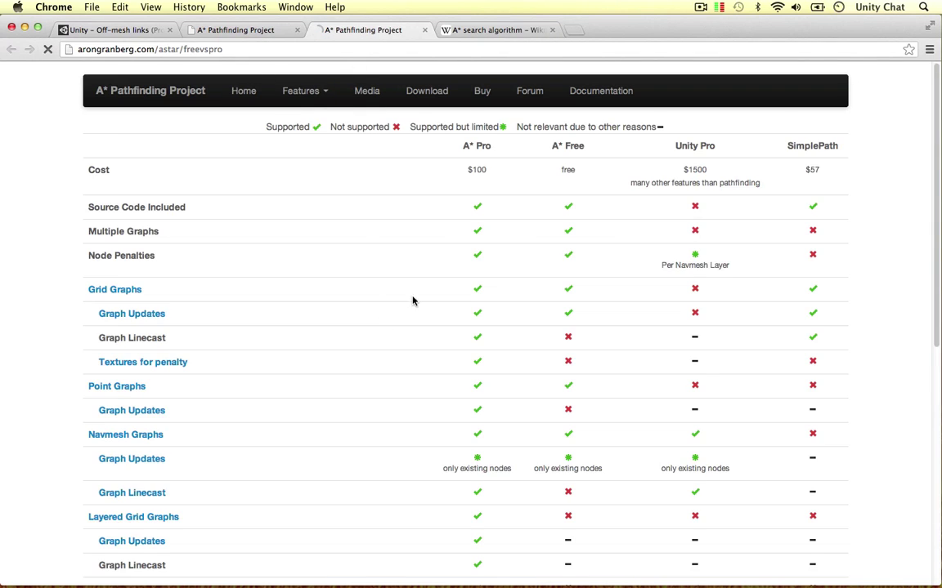
scroll(531, 220, down, 3)
scroll(635, 168, up, 1)
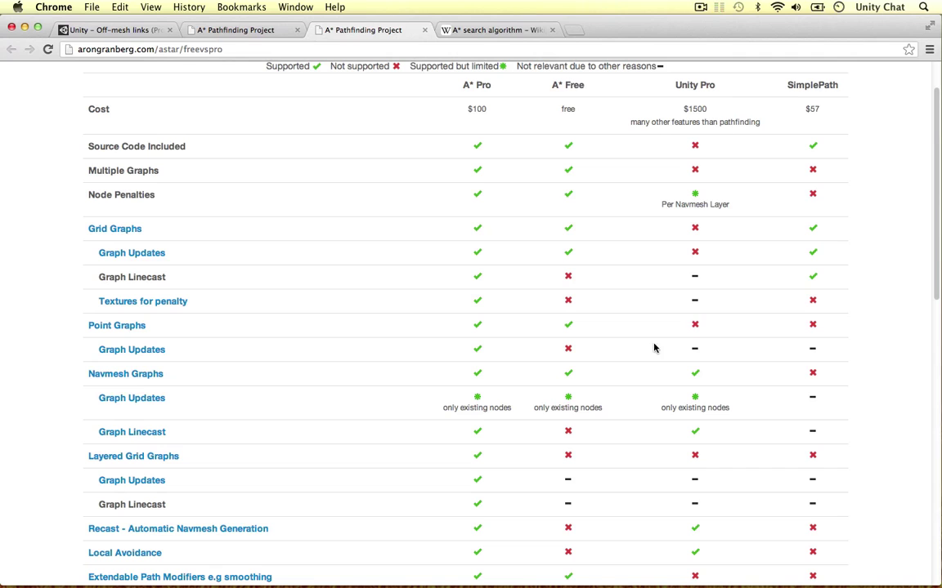
drag(663, 94, 833, 91)
click(838, 91)
scroll(555, 381, down, 2)
scroll(568, 379, down, 3)
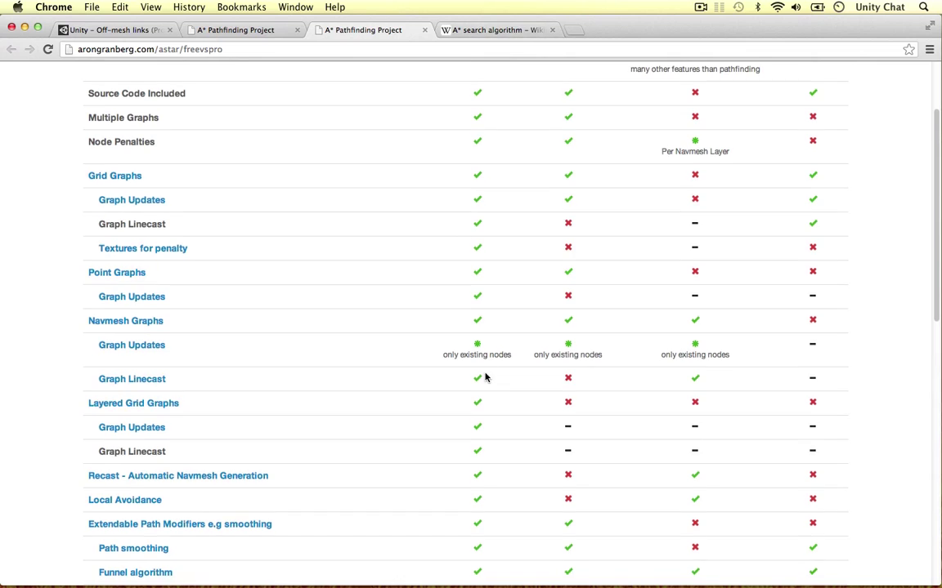
scroll(511, 233, up, 5)
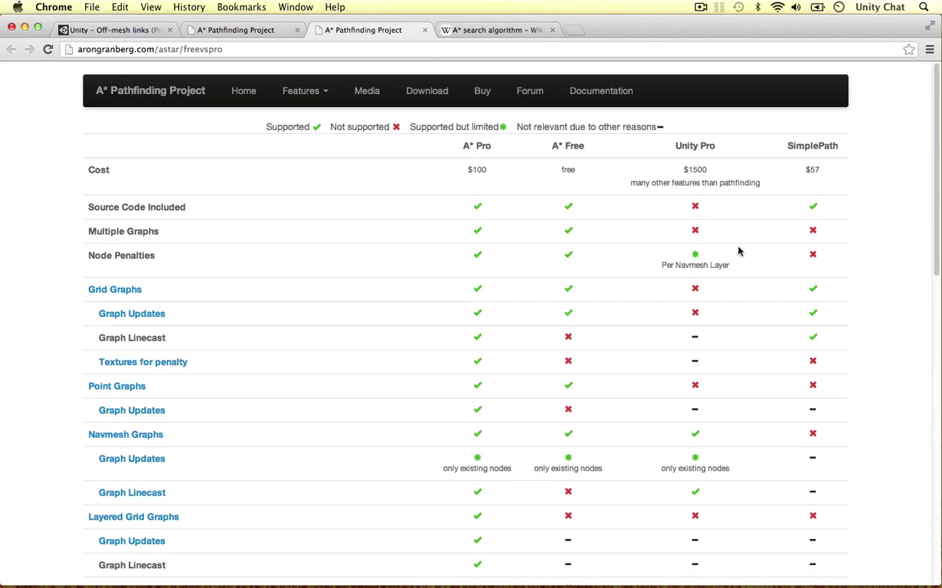
Step: Open the List of Features page and browse down to the Point Graphs section
click(313, 102)
click(312, 119)
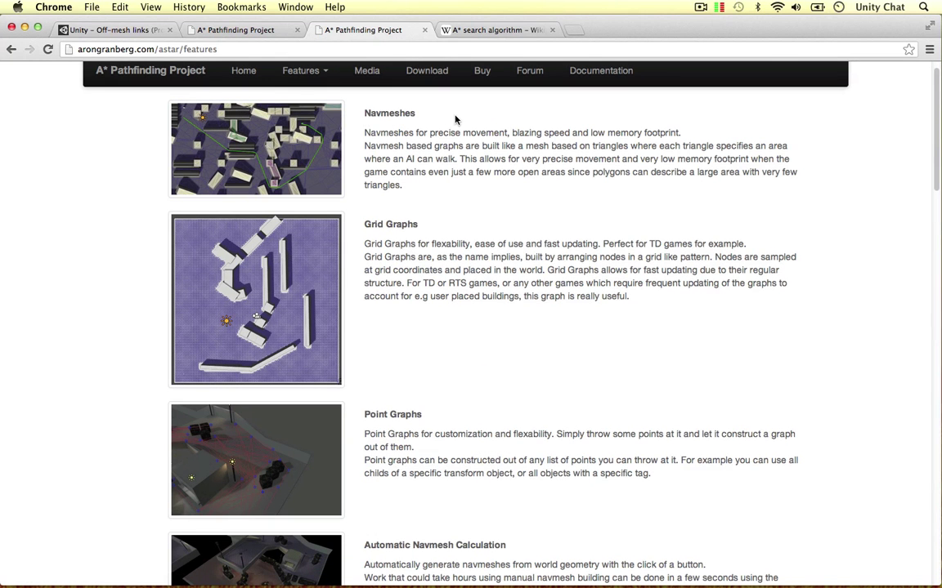
scroll(384, 296, down, 3)
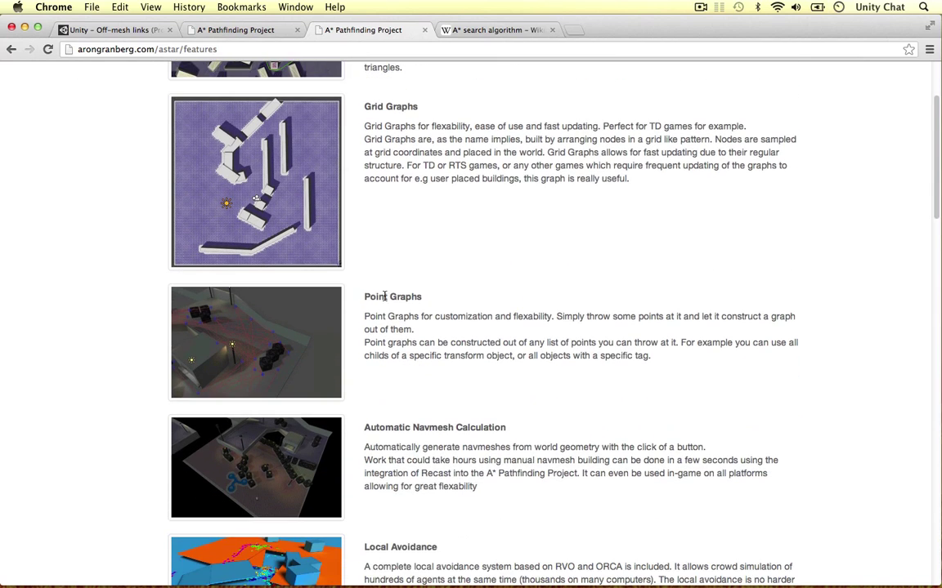
drag(366, 296, 423, 297)
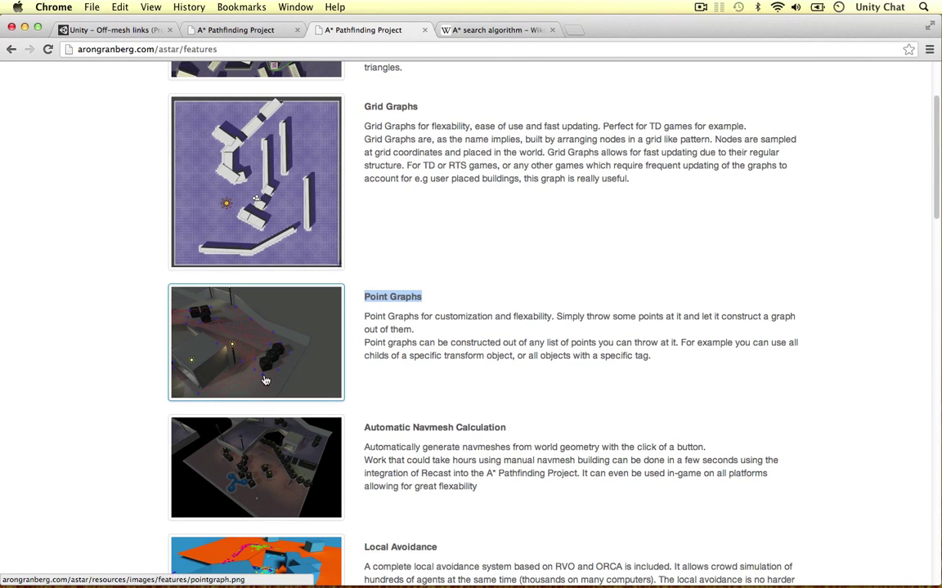
click(529, 232)
scroll(529, 232, up, 2)
Step: Read the remaining features, including Navmeshes, and return toward the top
double_click(382, 86)
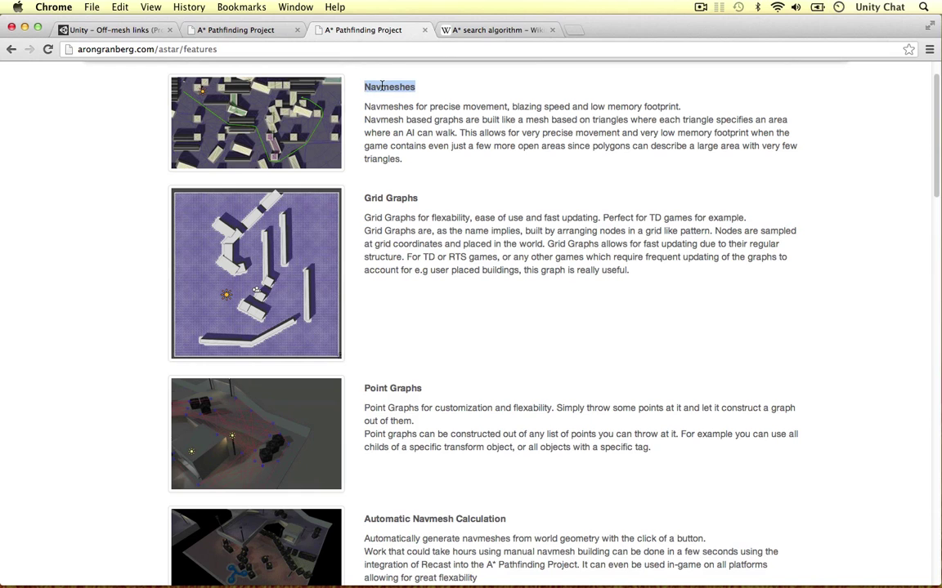
scroll(515, 284, down, 7)
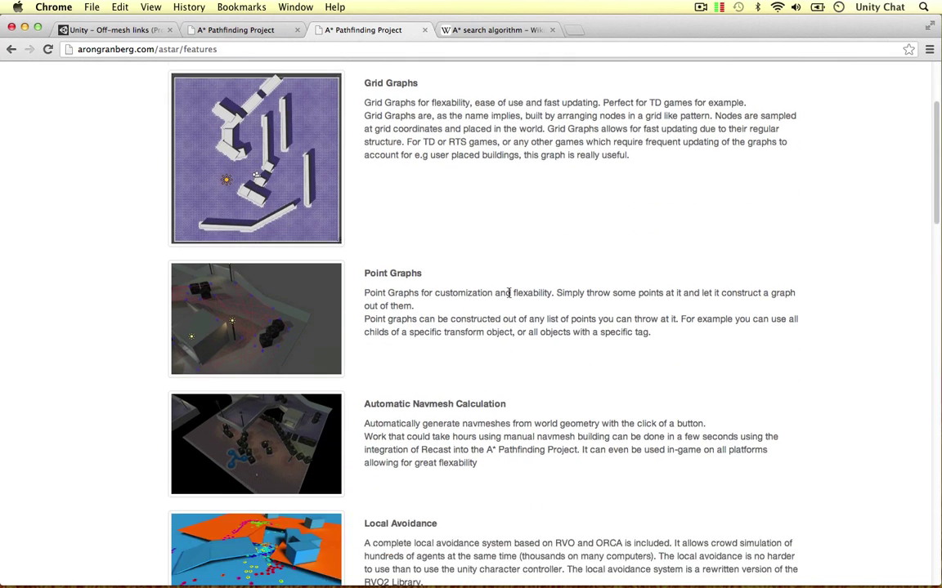
scroll(531, 316, down, 2)
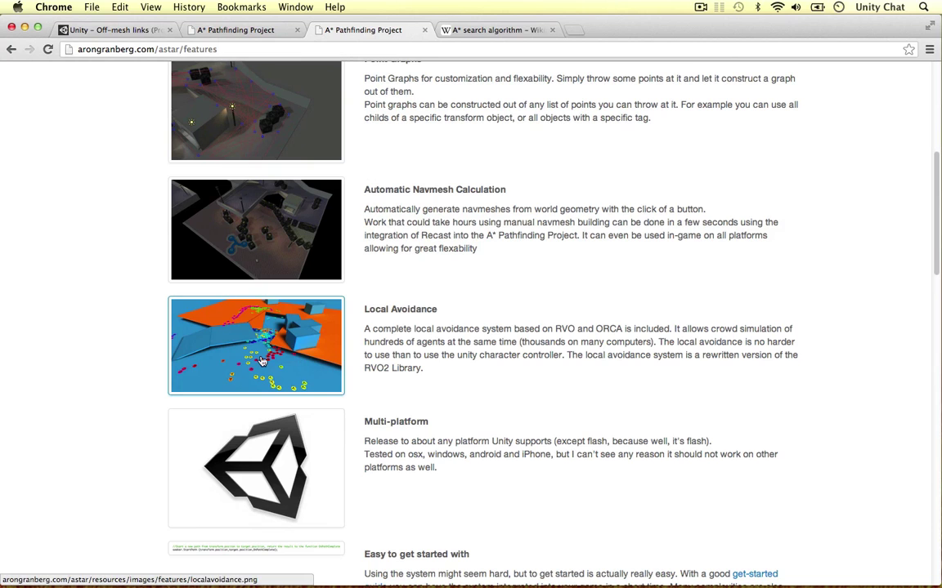
scroll(493, 445, down, 5)
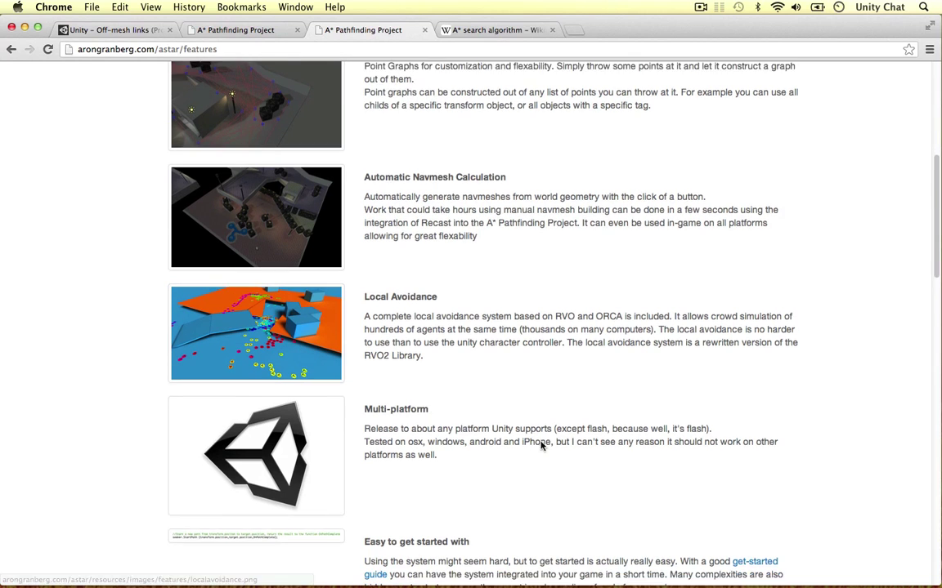
scroll(488, 253, up, 20)
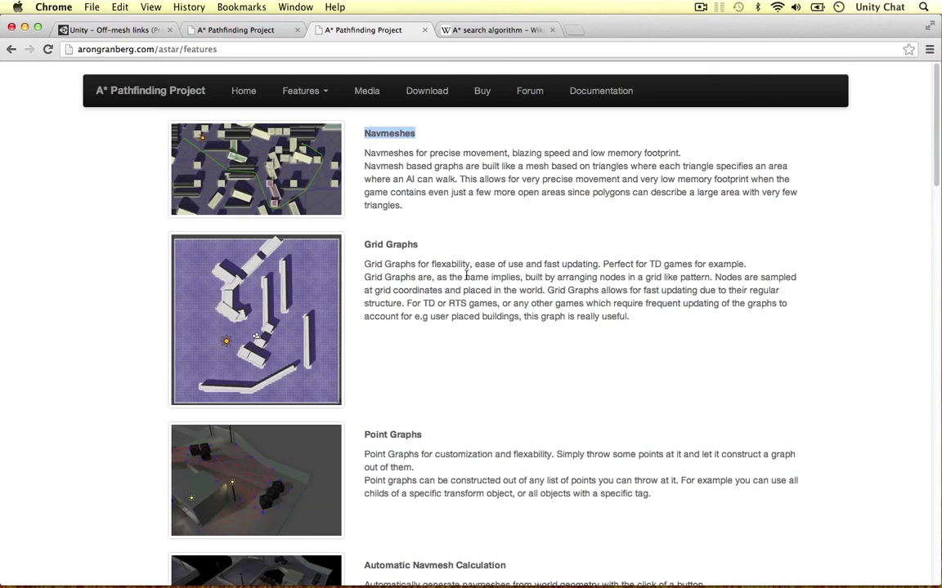
click(425, 90)
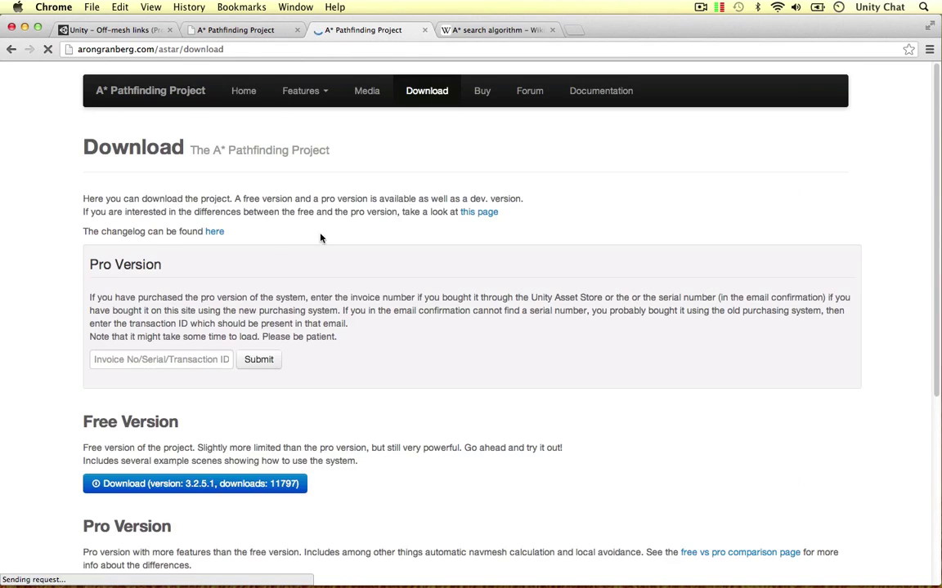
key(ctrl+Left)
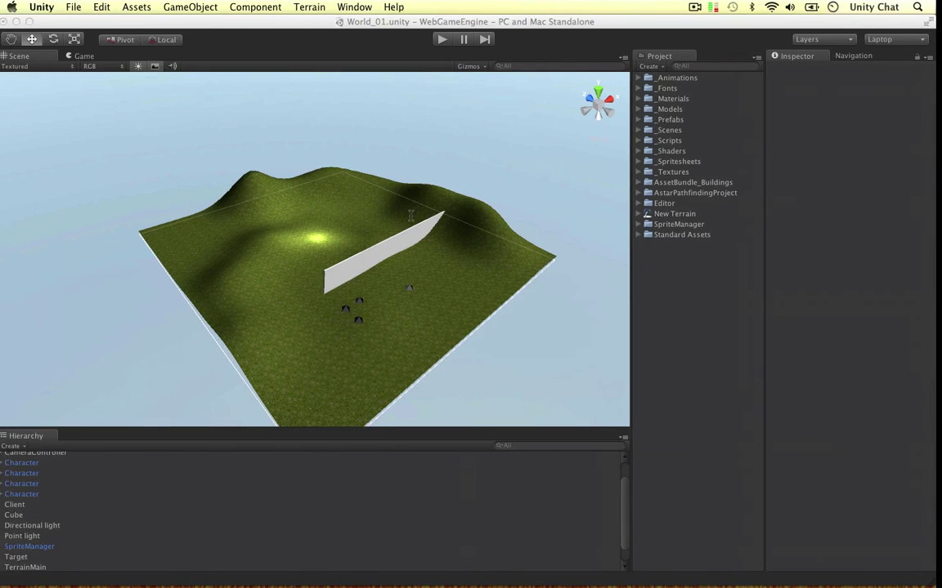
key(ctrl+Right)
key(ctrl+Left)
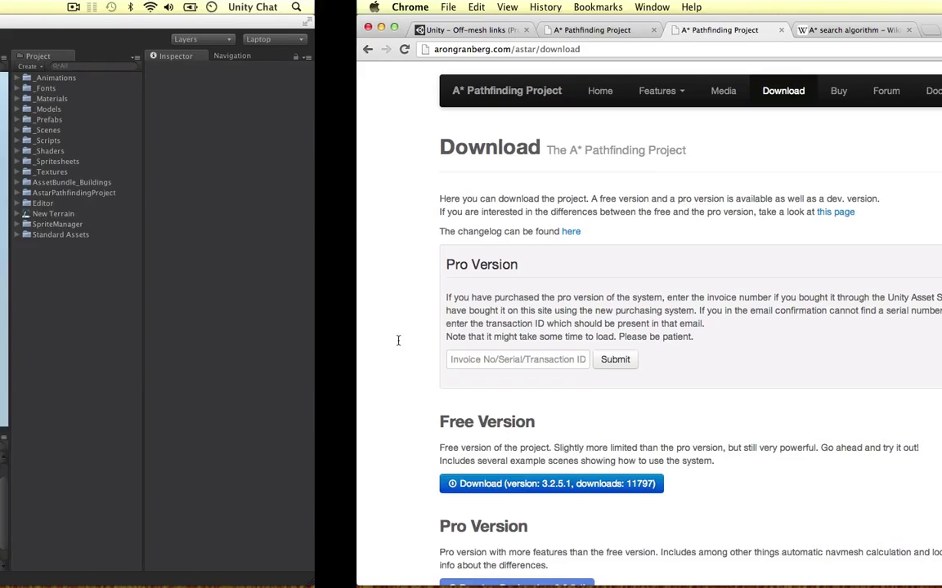
key(ctrl+Right)
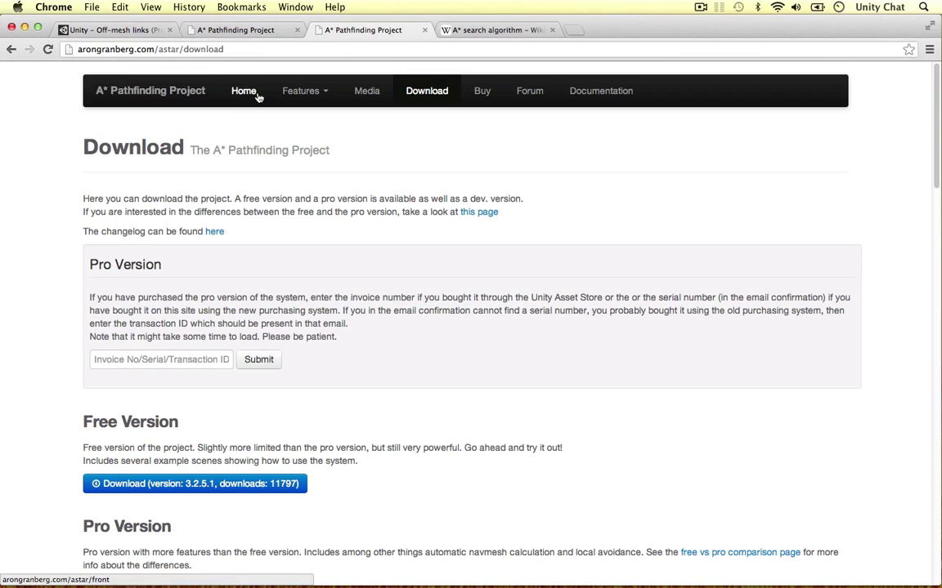
double_click(221, 150)
mouse_move(221, 152)
mouse_down()
mouse_move(213, 153)
mouse_move(225, 151)
mouse_up()
click(211, 152)
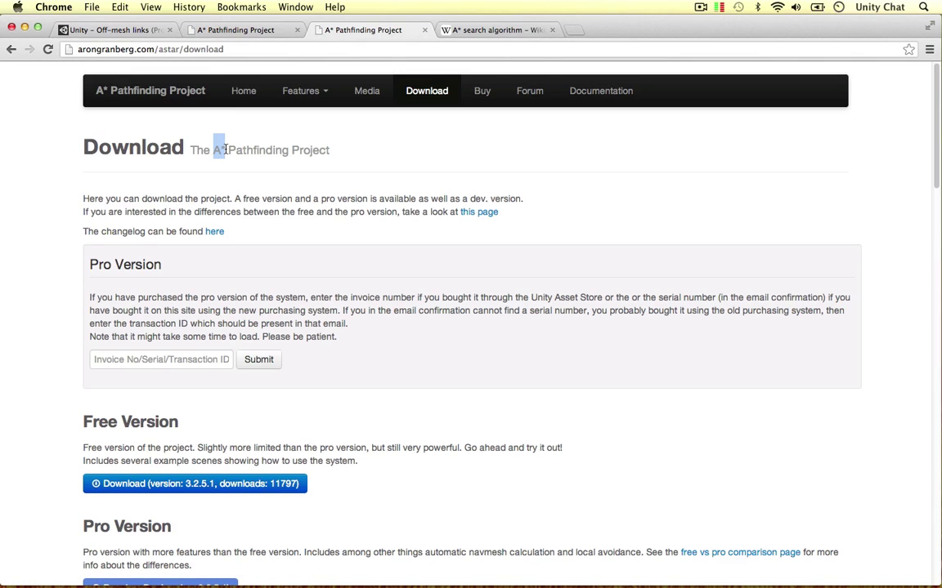
click(259, 151)
drag(212, 150, 231, 147)
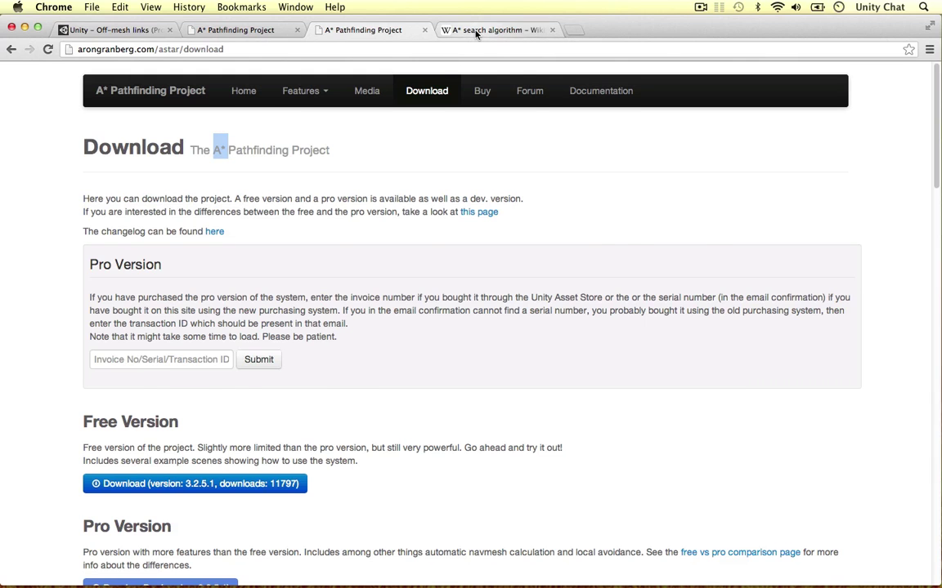
click(448, 30)
scroll(744, 266, up, 2)
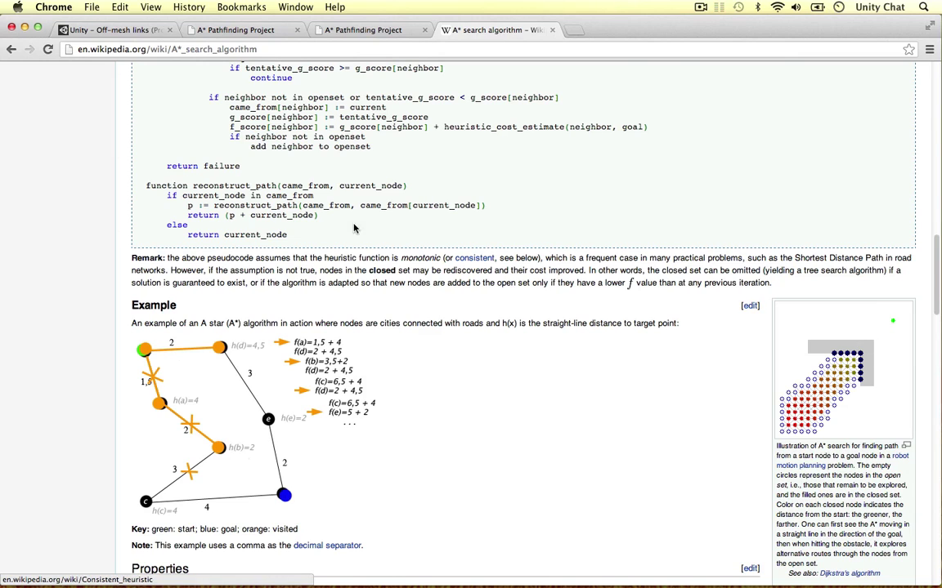
scroll(433, 232, up, 5)
scroll(426, 237, up, 2)
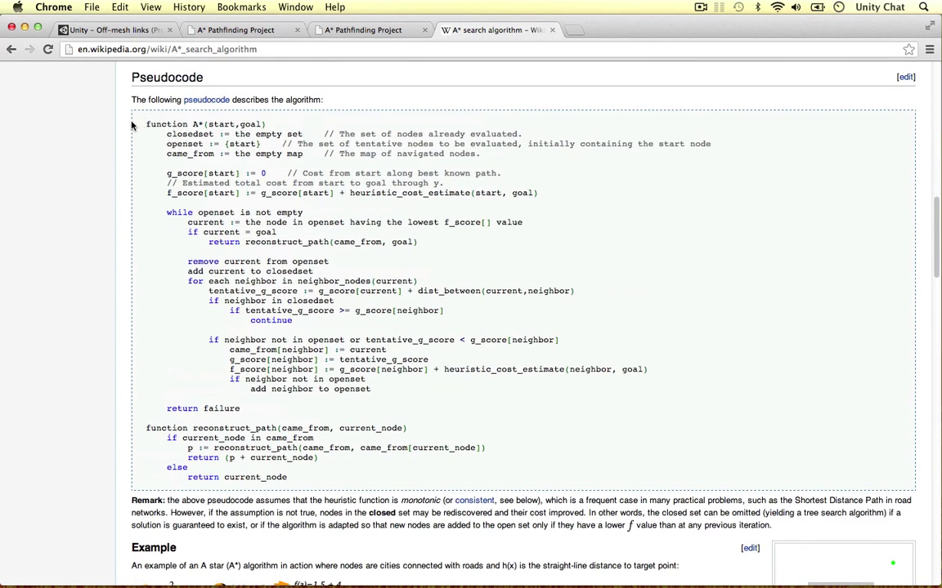
drag(144, 123, 318, 457)
click(421, 241)
scroll(455, 221, down, 6)
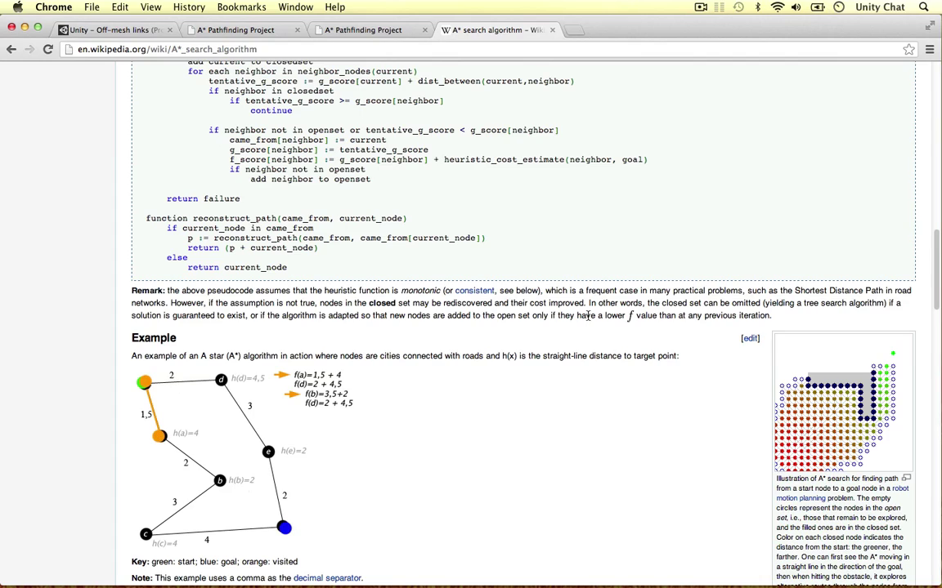
scroll(434, 219, up, 1)
scroll(434, 219, up, 20)
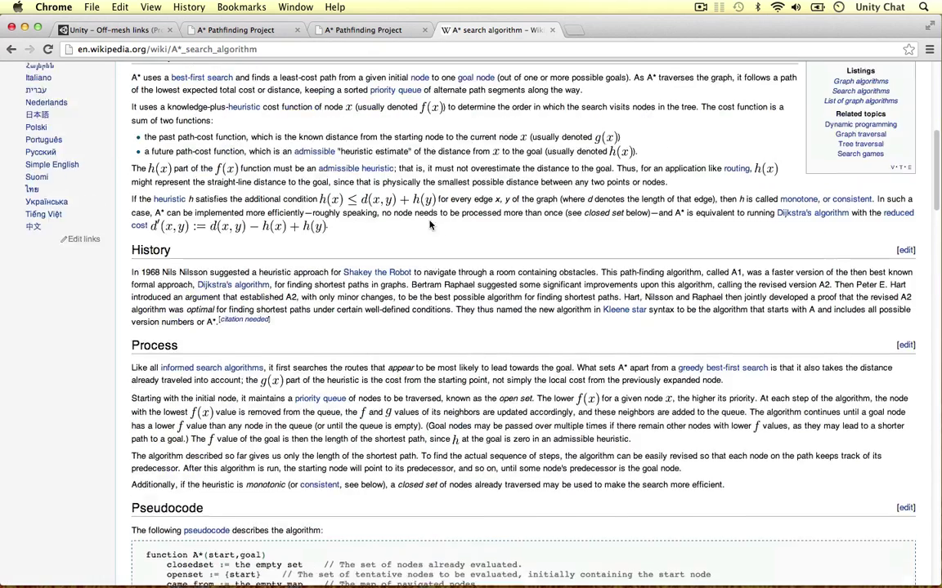
scroll(429, 228, up, 5)
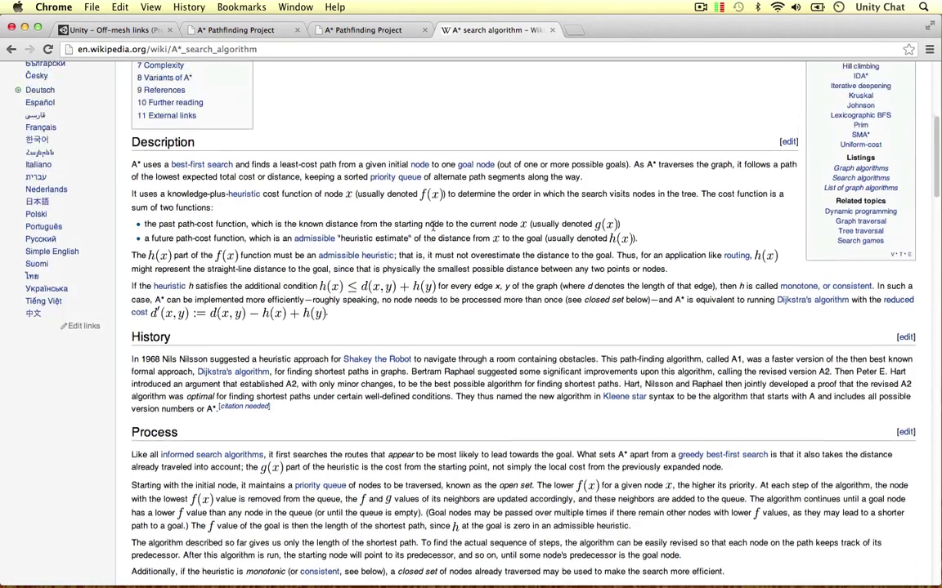
scroll(460, 221, up, 3)
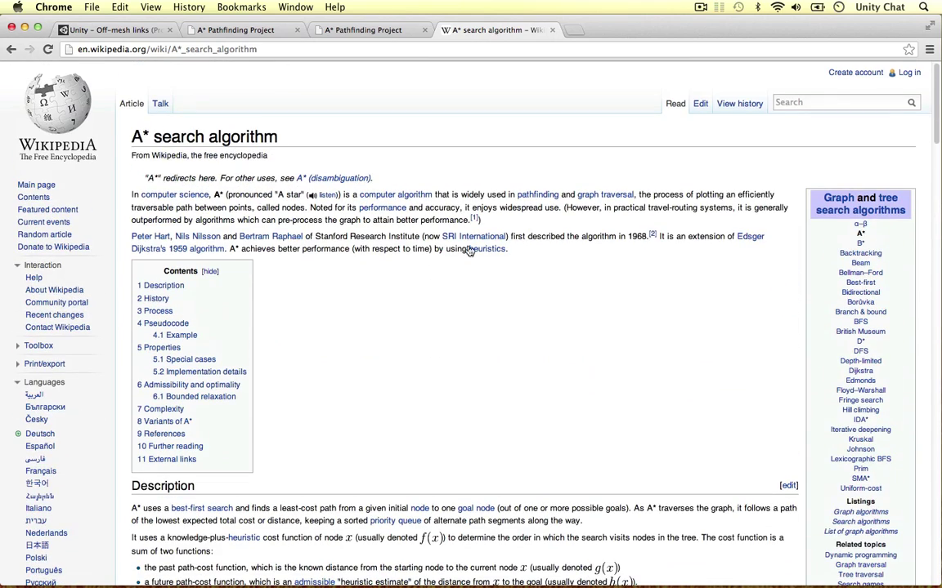
mouse_move(152, 136)
mouse_down()
mouse_move(122, 136)
mouse_move(155, 136)
mouse_up()
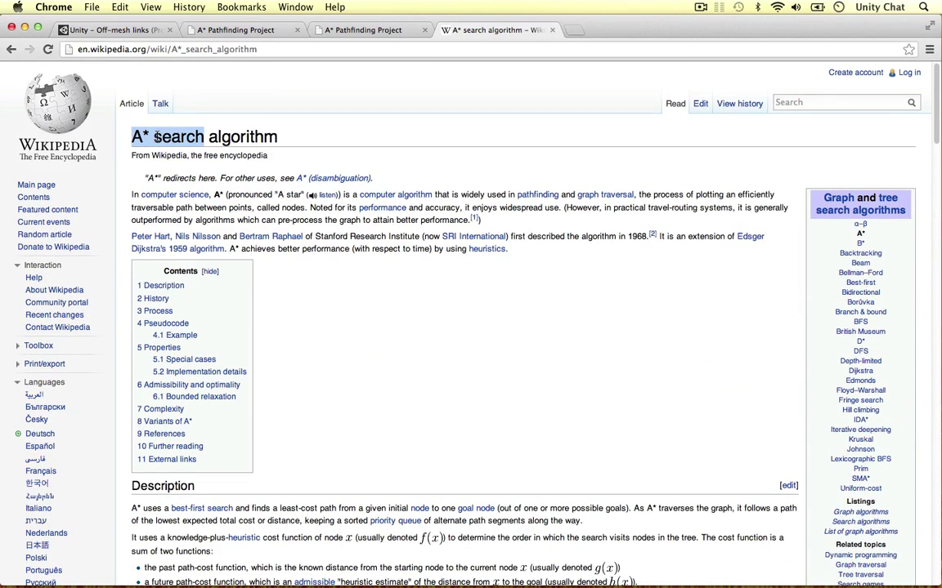
click(197, 123)
Step: Return to the A* Pathfinding Project tabs and bring up the project home page
click(340, 25)
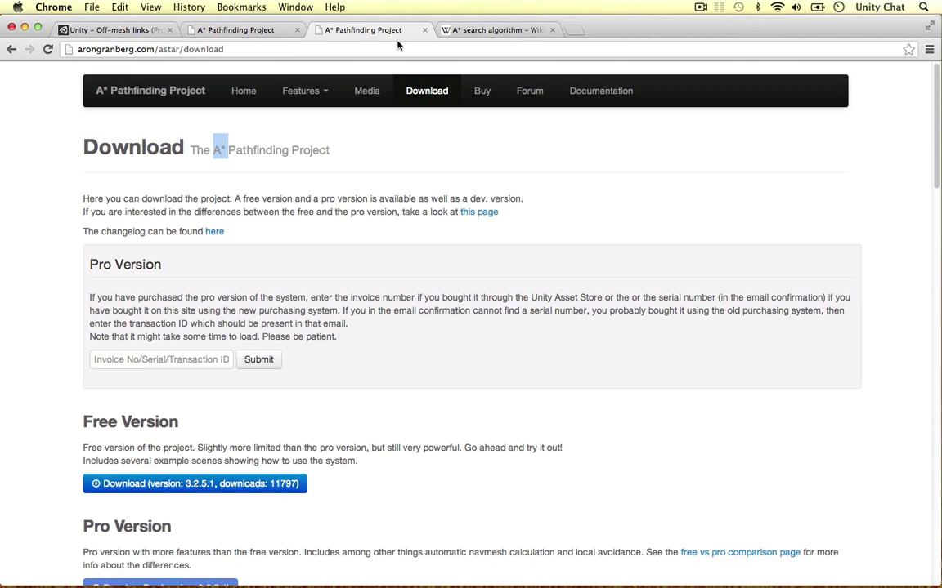
click(311, 126)
click(244, 35)
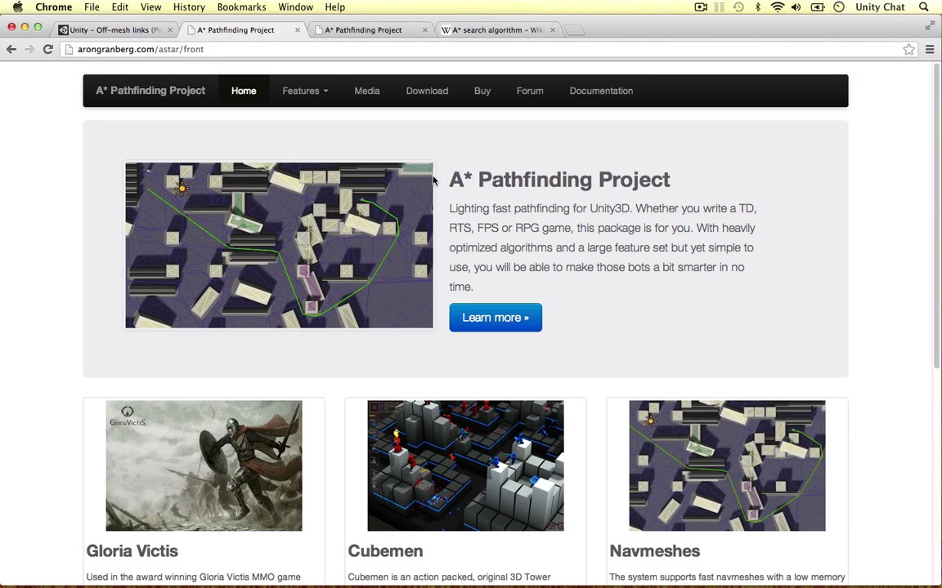
drag(443, 180, 672, 179)
Step: Back in Unity, expand the AstarPathfindingProject folder and select the A* object
click(486, 234)
key(ctrl+Left)
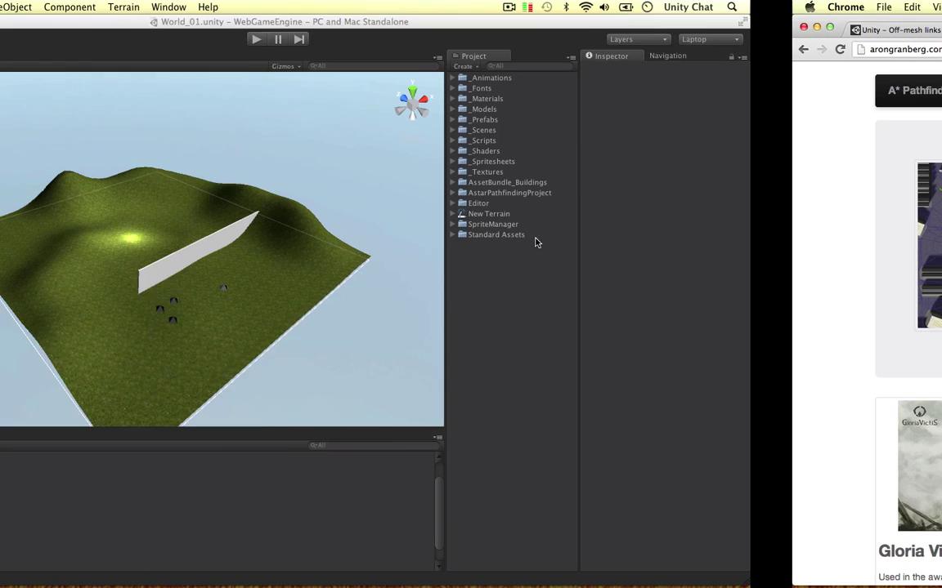
click(645, 193)
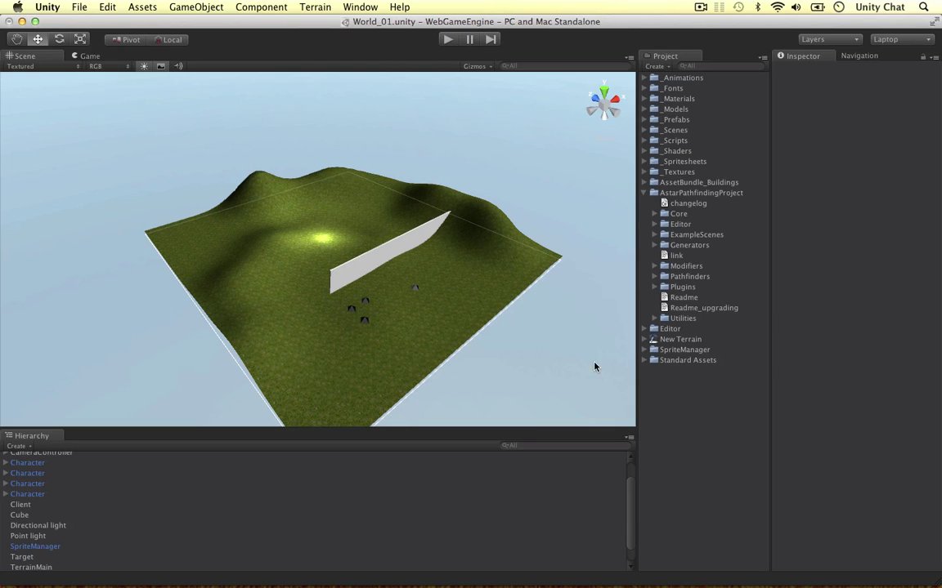
scroll(67, 532, up, 2)
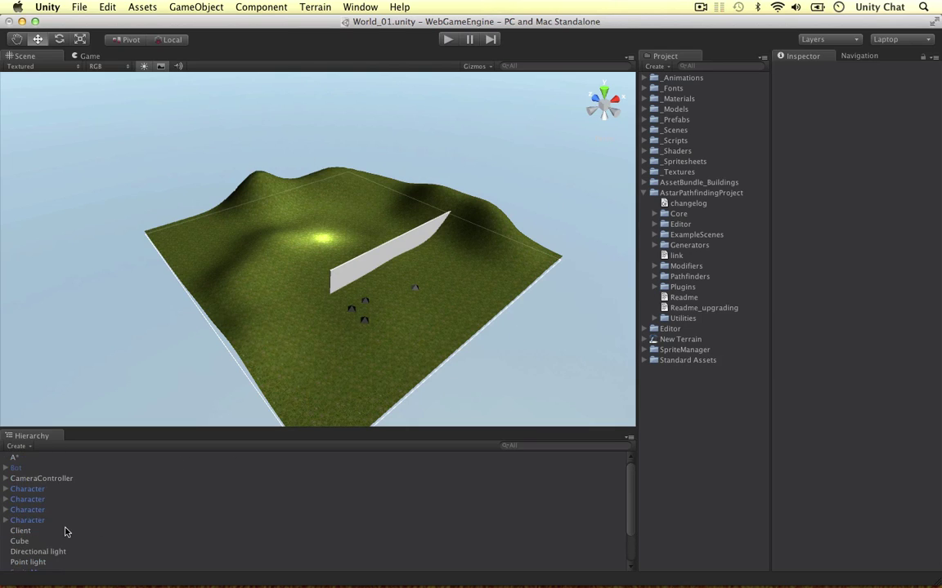
click(20, 459)
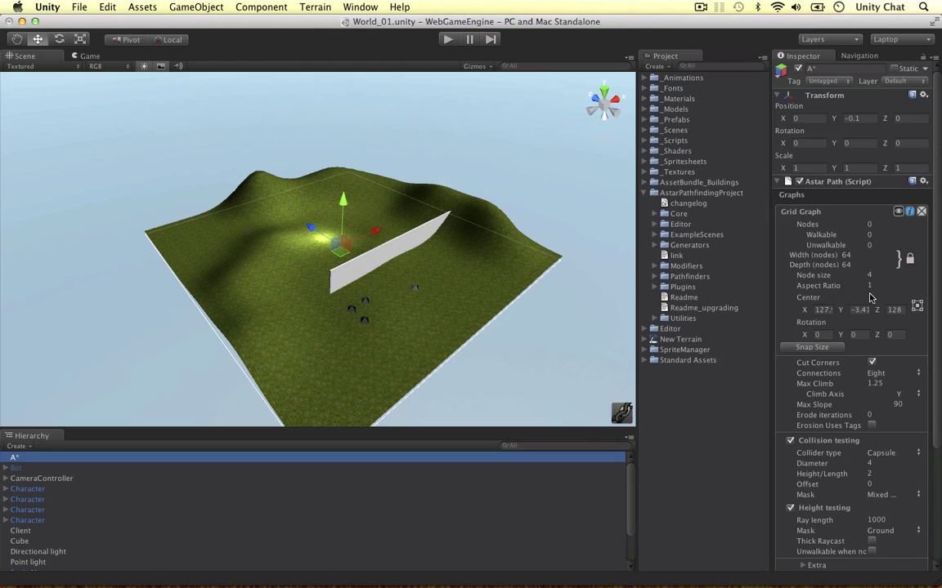
Step: Review the 64×64 grid graph, keeping Eight connections and the Unit/Obstacle collision mask, then deselect
scroll(819, 334, down, 3)
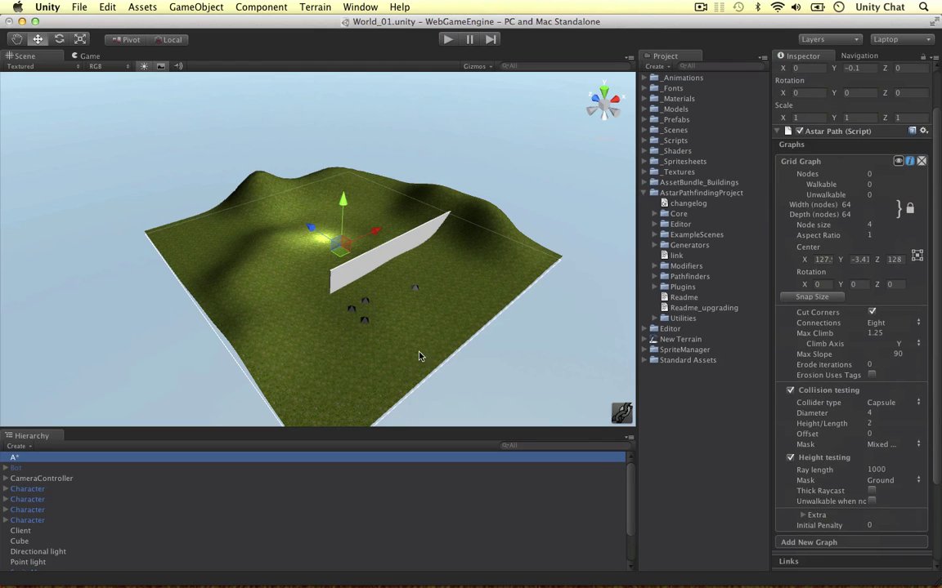
scroll(850, 287, down, 5)
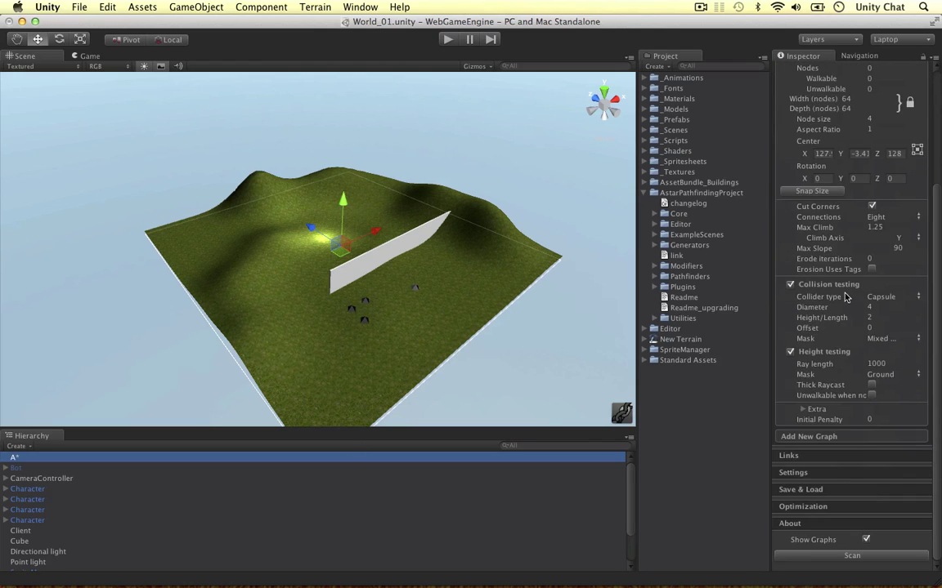
click(880, 218)
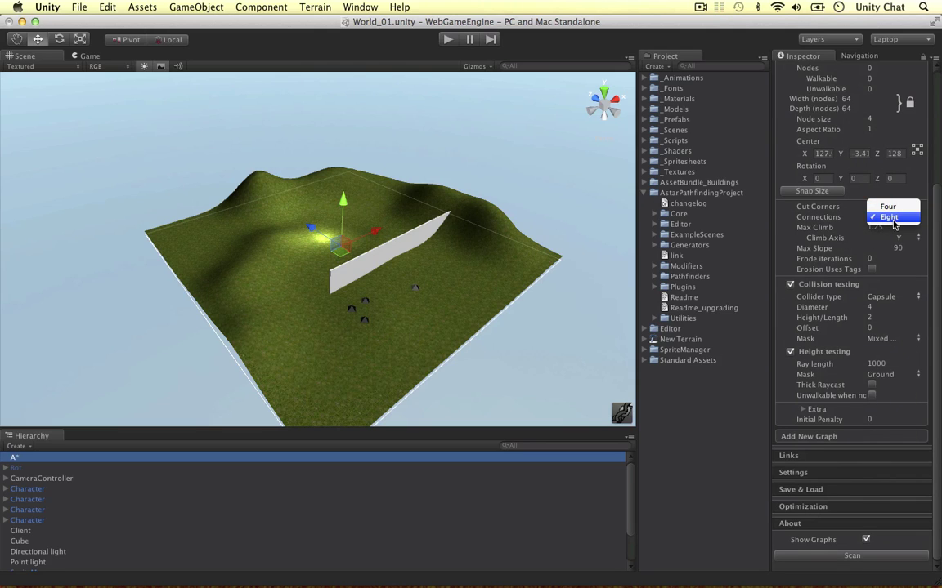
click(889, 218)
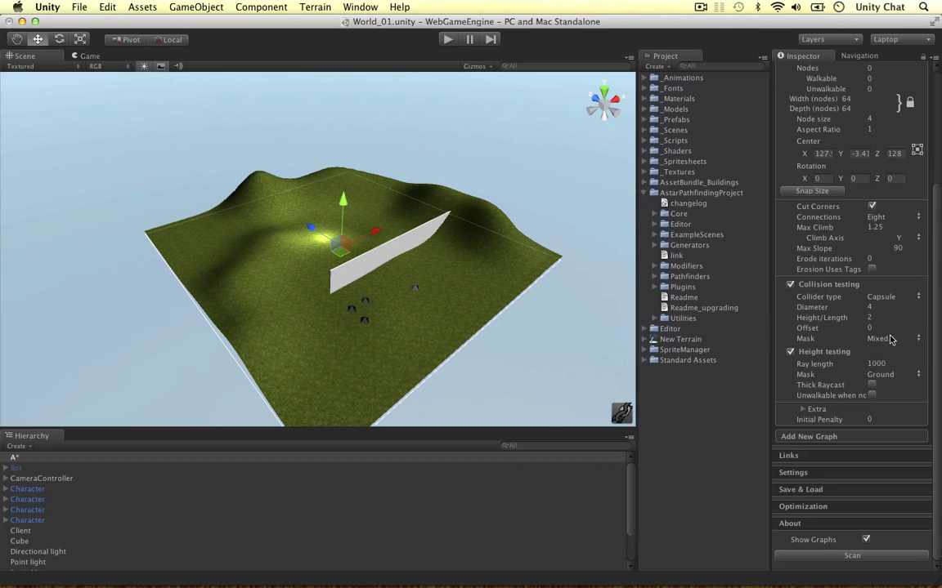
click(848, 338)
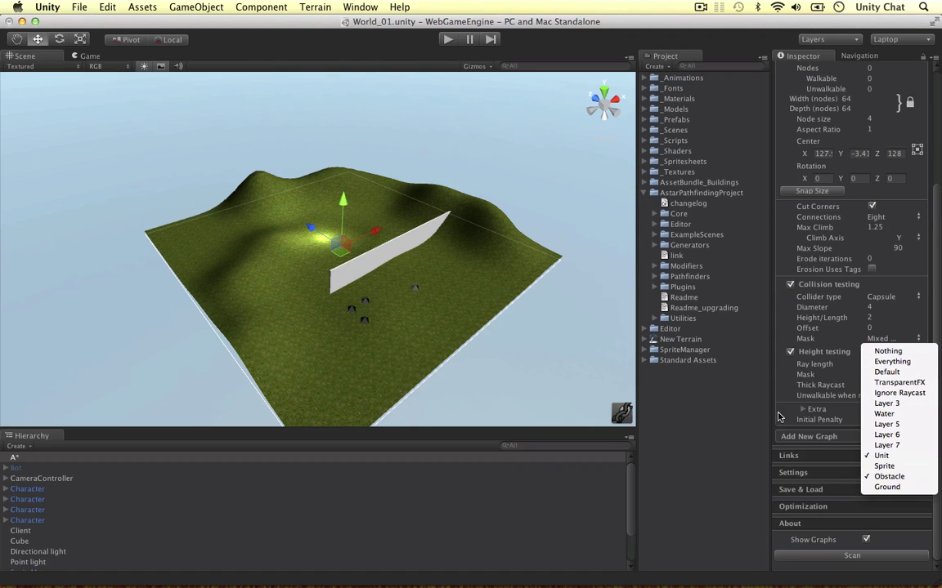
click(859, 341)
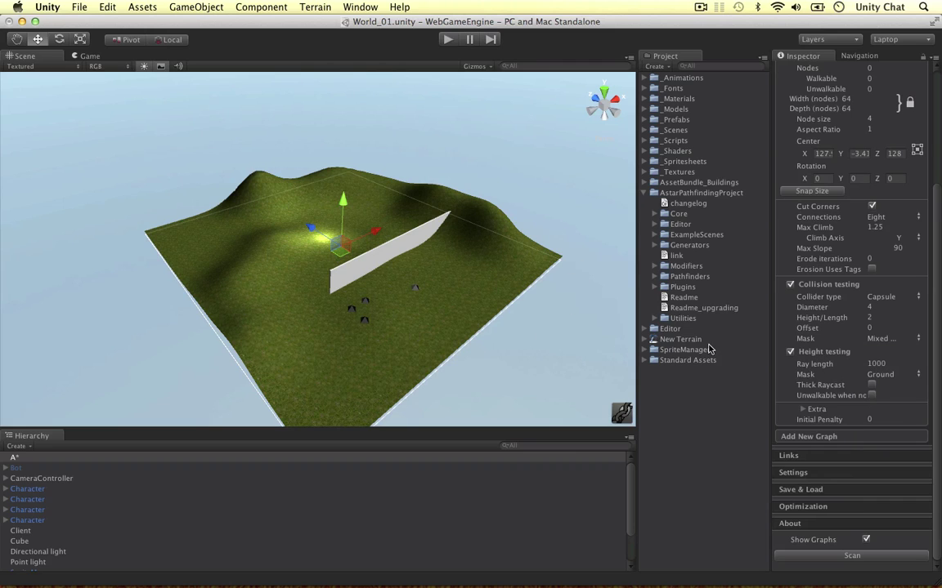
click(563, 267)
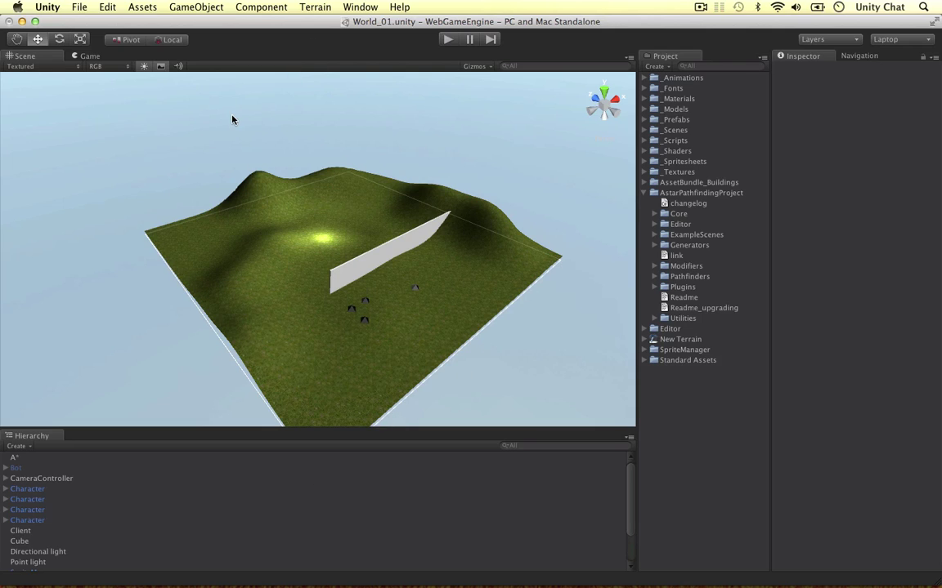
Step: Select the A* object and expand then collapse its Optimization section
click(282, 253)
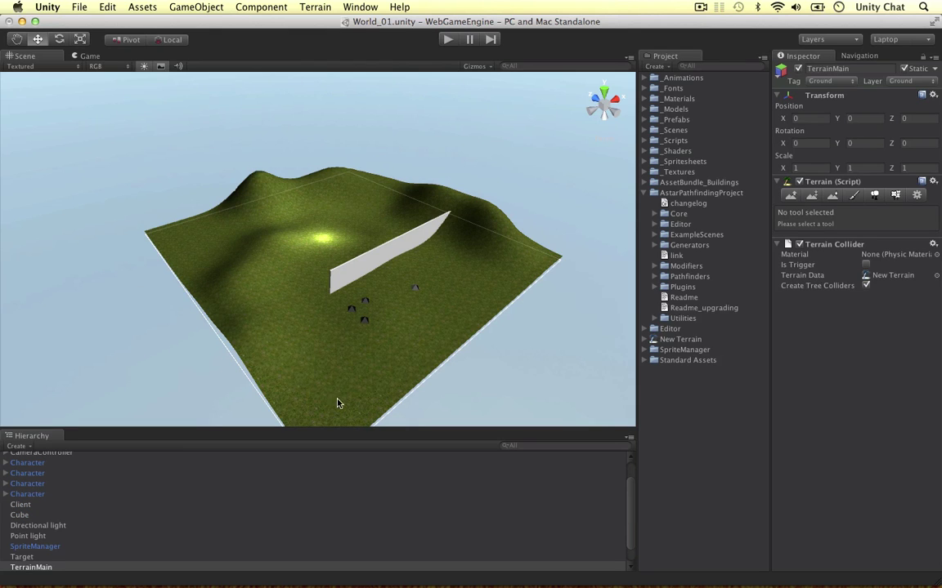
scroll(34, 454, up, 2)
click(33, 457)
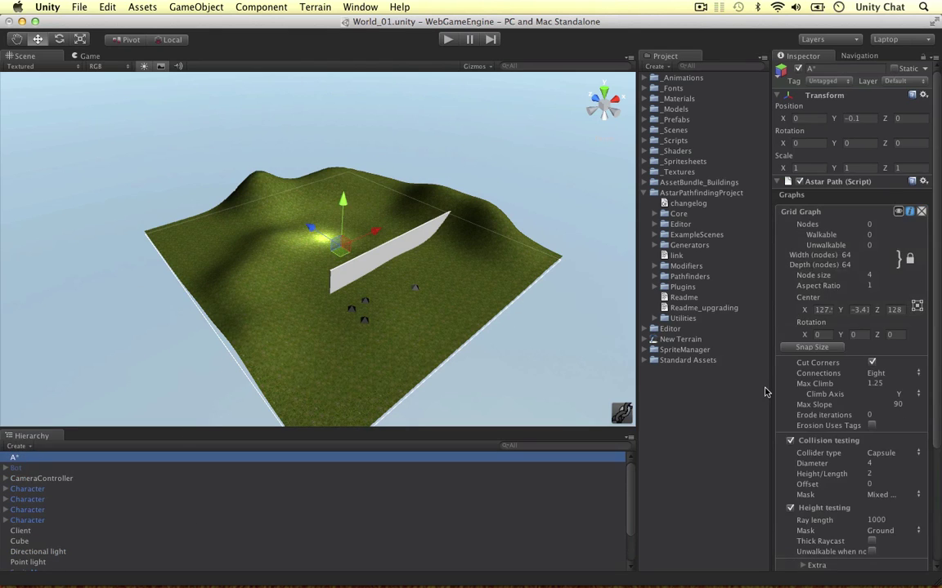
scroll(848, 418, down, 5)
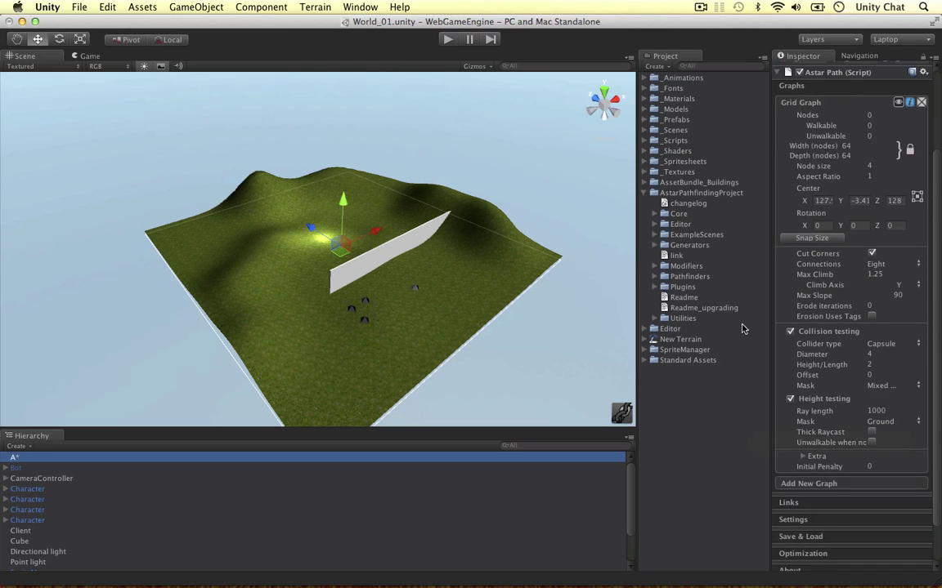
scroll(821, 368, down, 3)
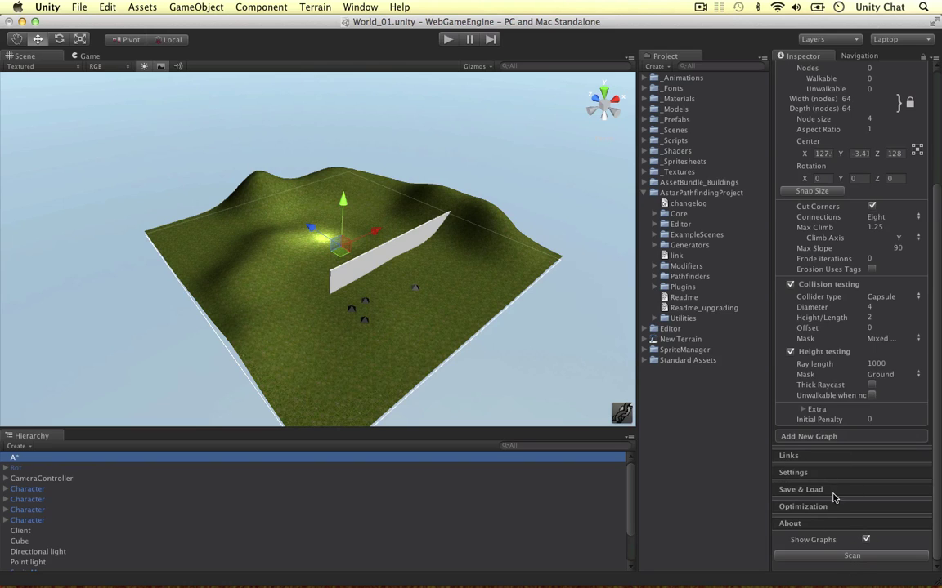
click(809, 507)
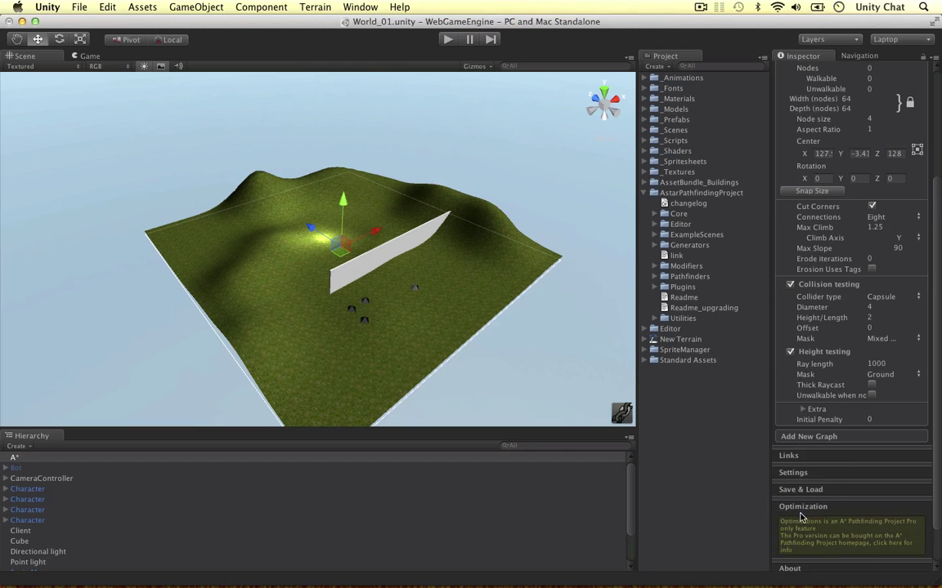
click(802, 507)
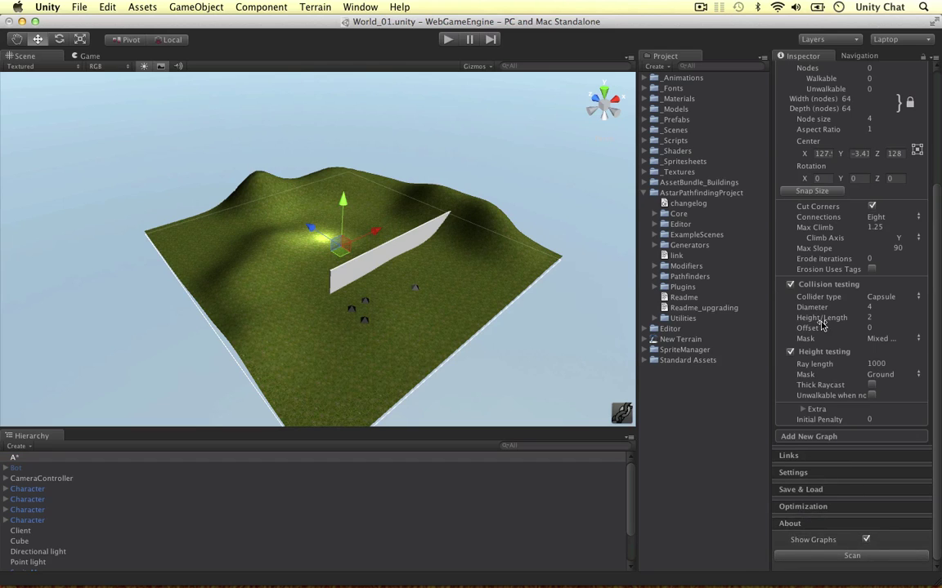
Step: Scan the A* grid graph and check its coverage on the white wall and terrain
click(852, 557)
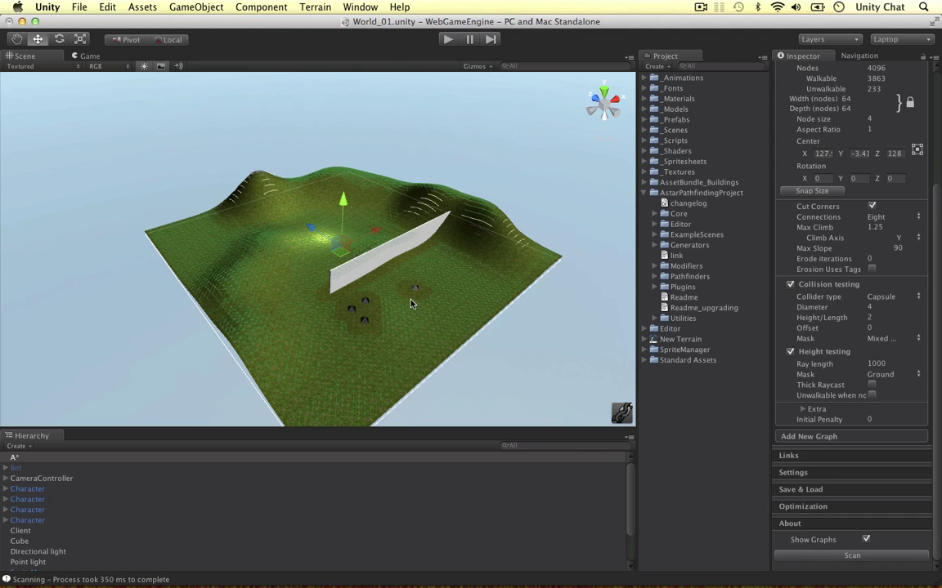
alt+drag(290, 237, 376, 264)
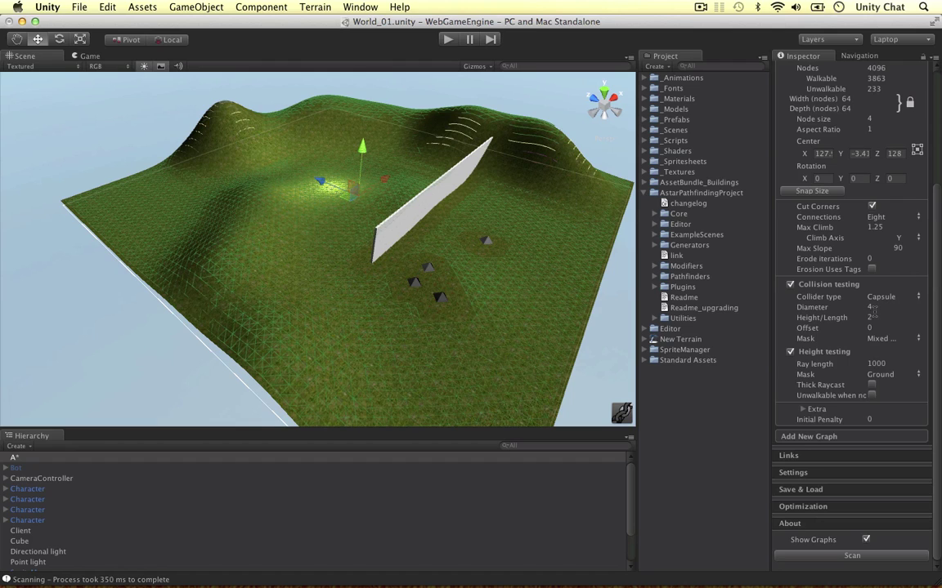
click(454, 201)
click(488, 207)
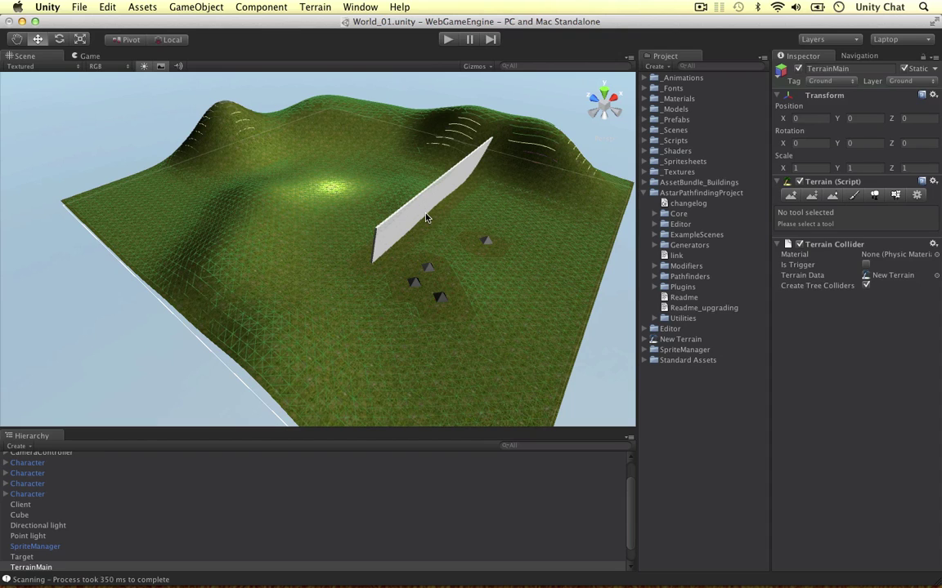
Step: Select the A* object, then a black pyramid Character to view its properties
scroll(50, 474, up, 2)
click(50, 455)
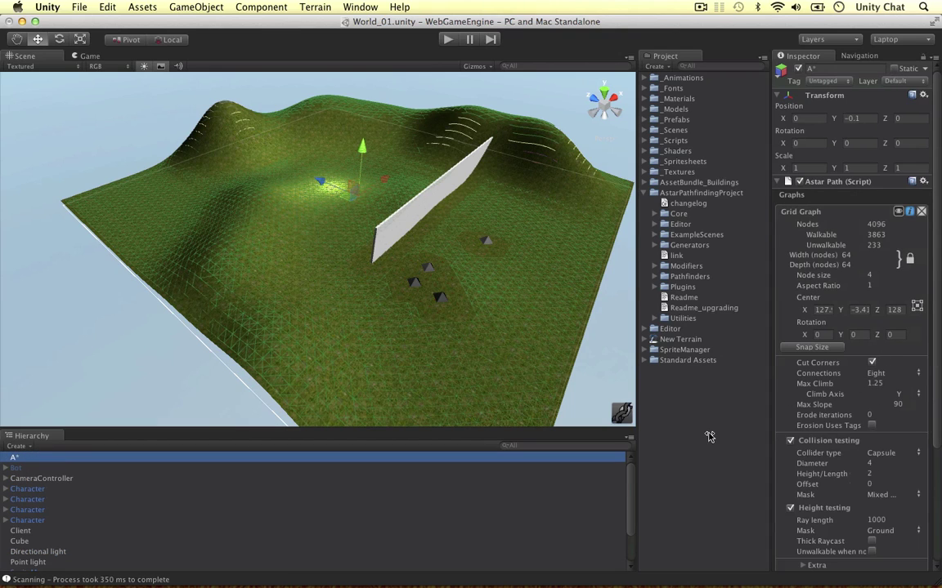
alt+drag(323, 290, 110, 392)
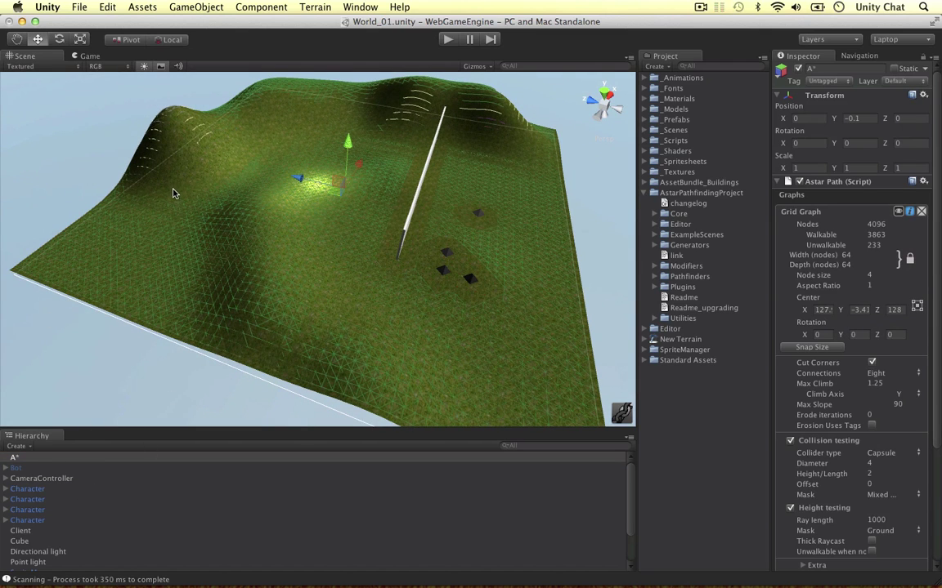
click(448, 254)
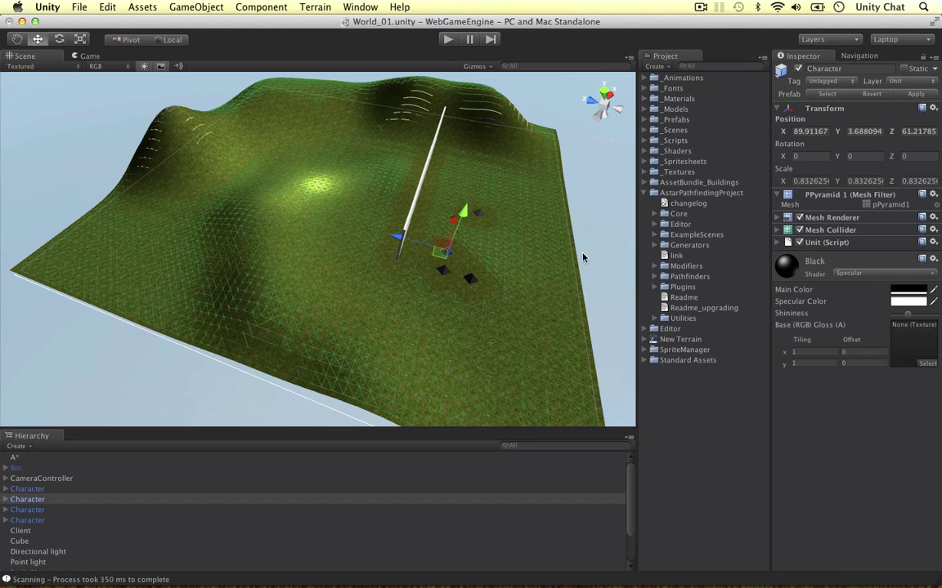
click(260, 7)
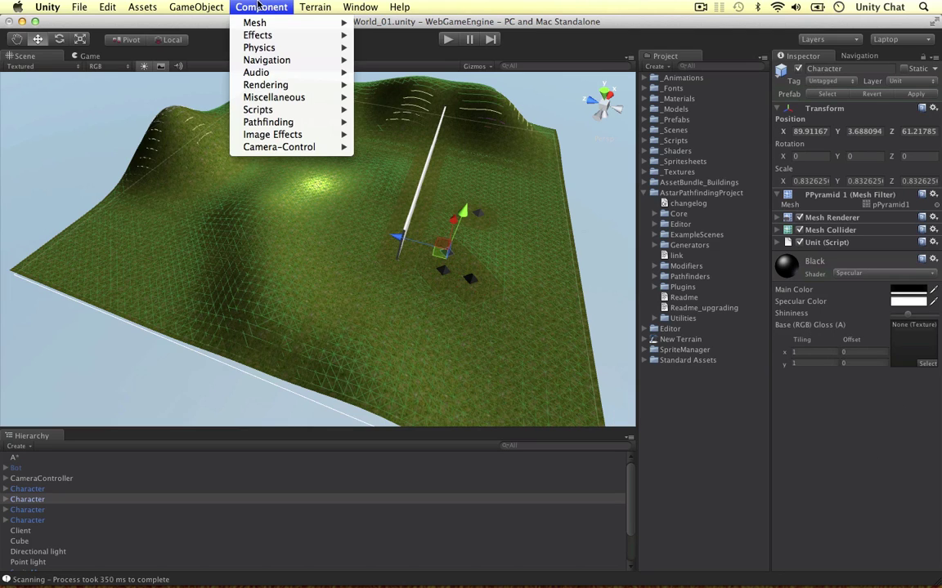
mouse_move(250, 124)
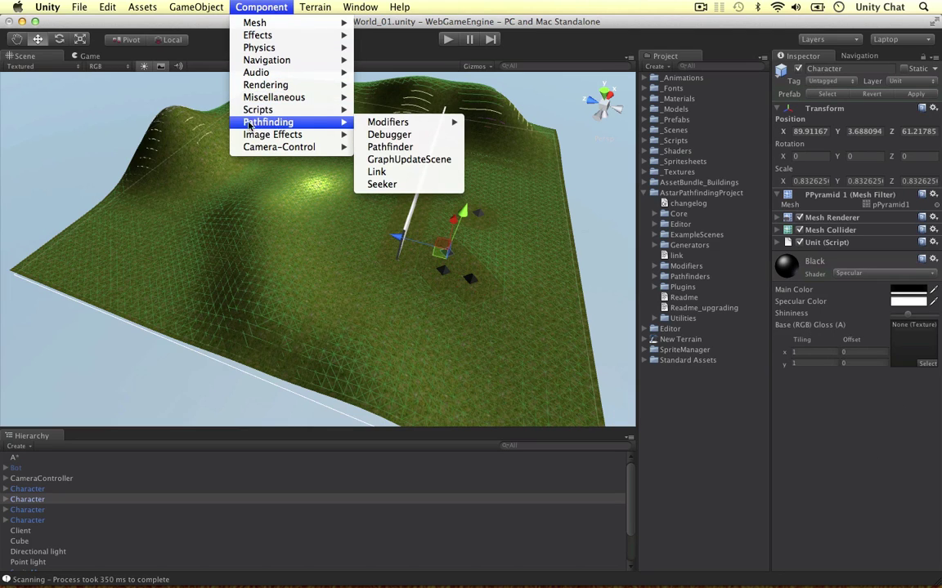
click(382, 185)
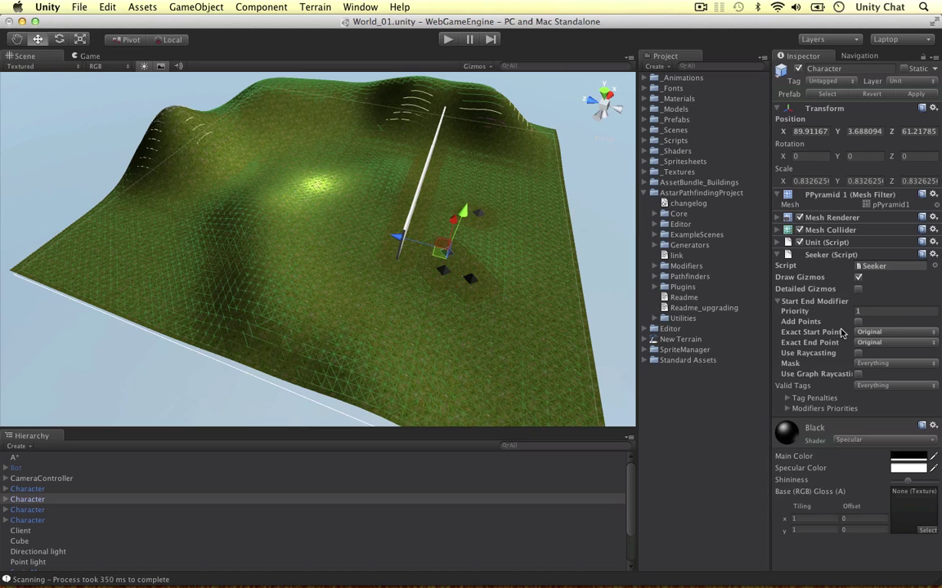
click(868, 333)
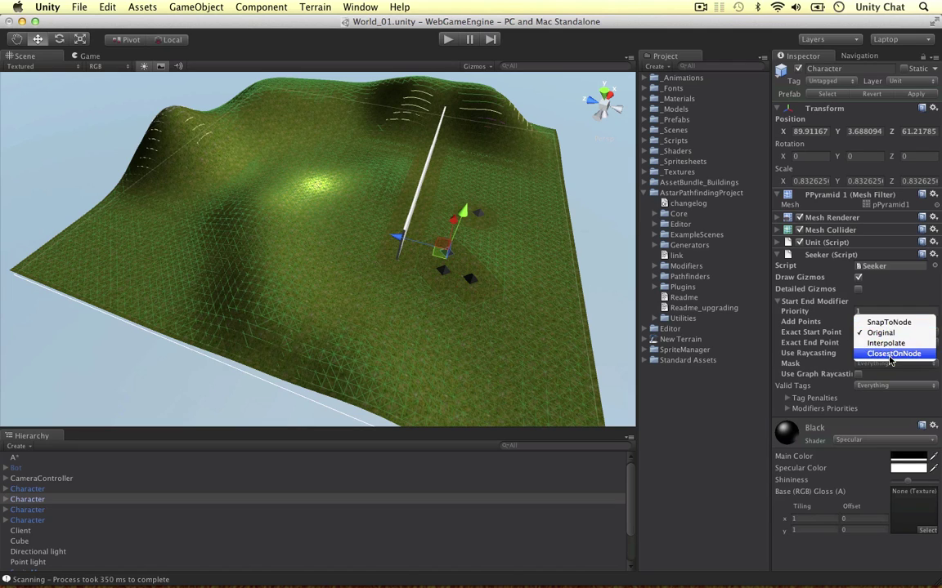
click(714, 402)
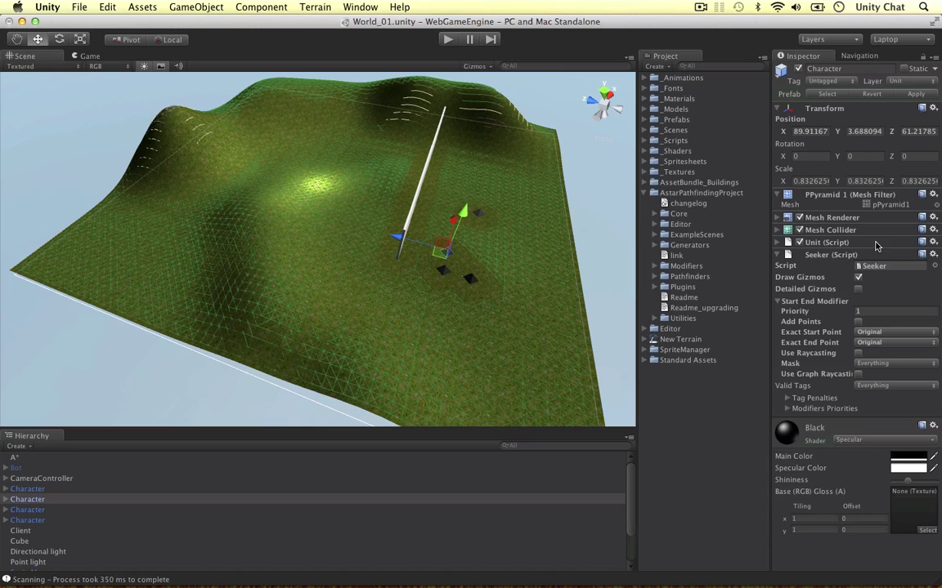
click(932, 255)
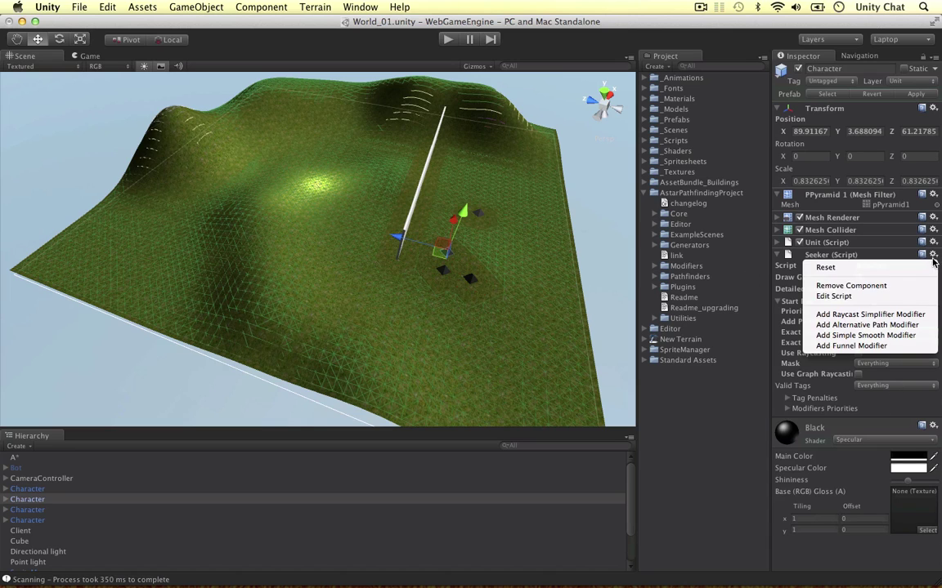
click(860, 288)
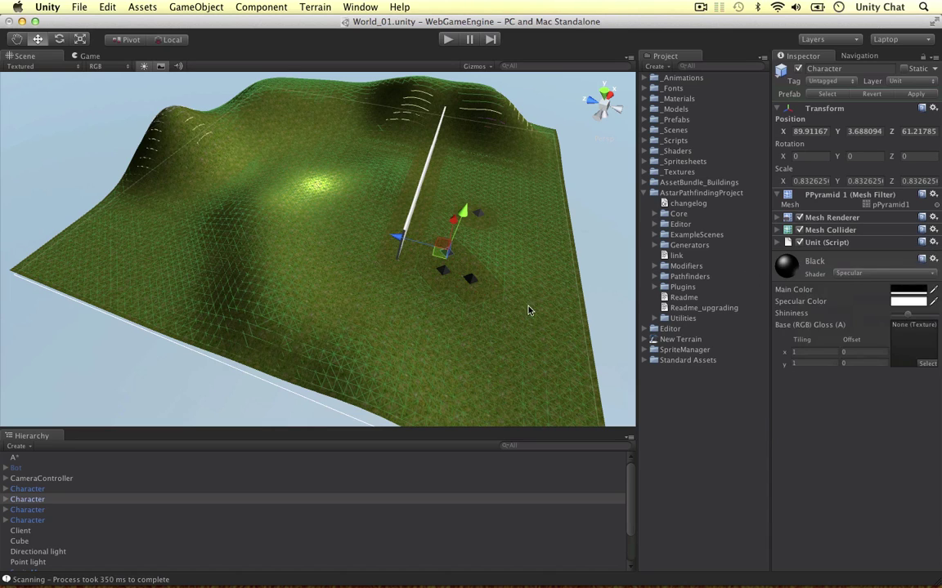
Step: Activate the Bot object together with its children
click(40, 467)
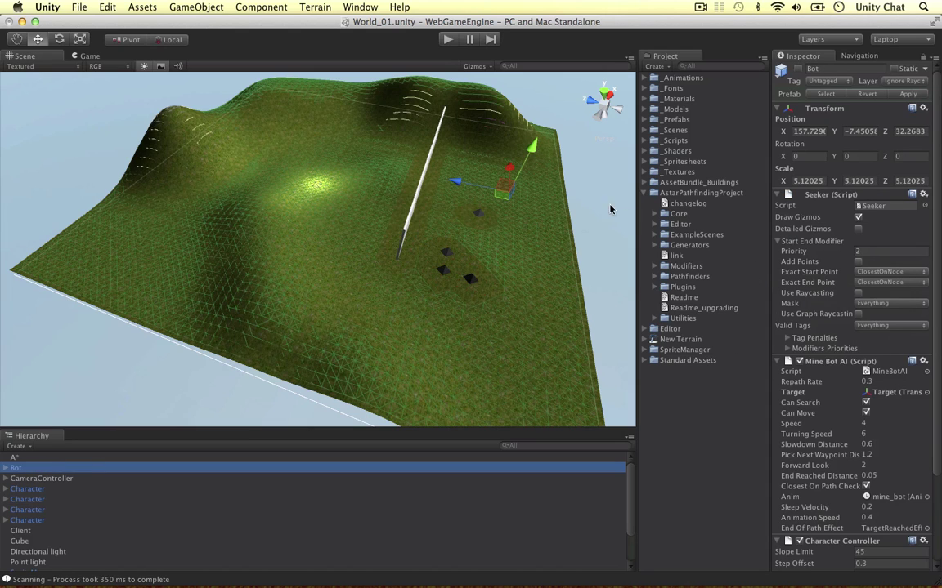
click(798, 69)
click(542, 210)
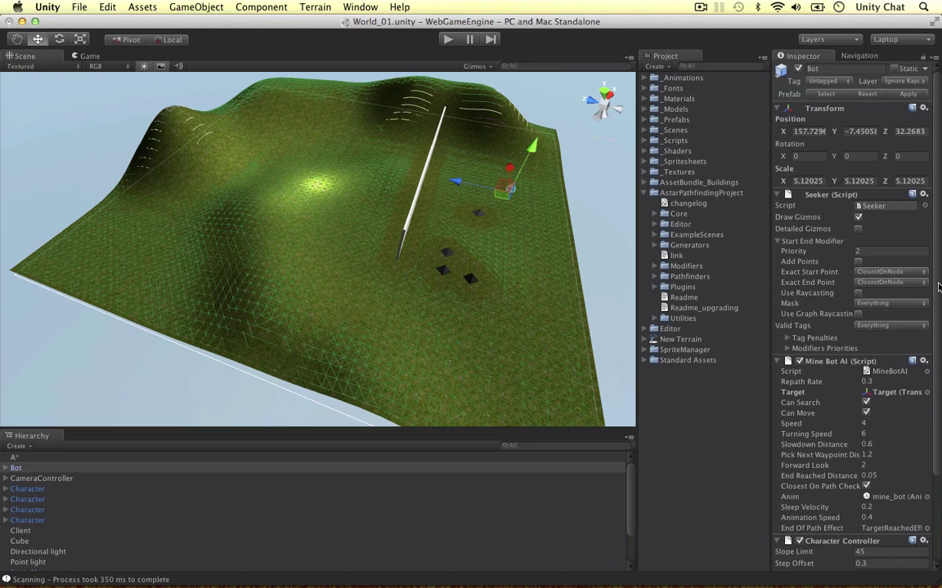
Step: Select the Target object to show its position at 160, 0, 152
scroll(826, 382, down, 2)
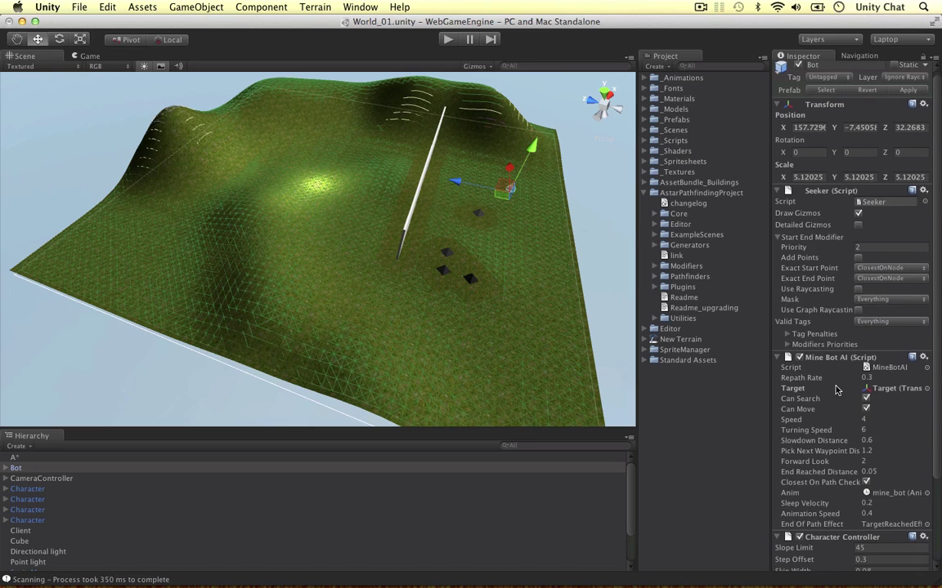
scroll(814, 371, down, 2)
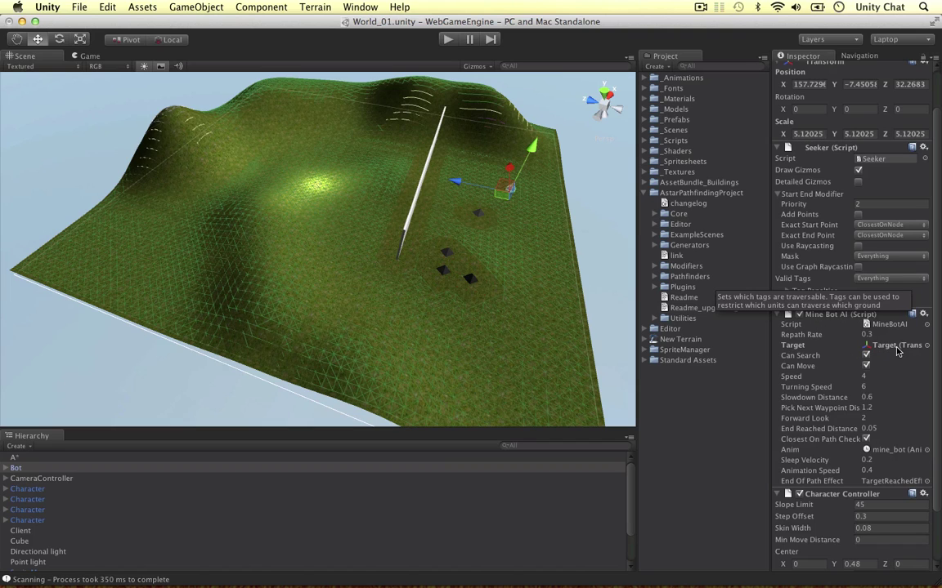
scroll(45, 482, down, 3)
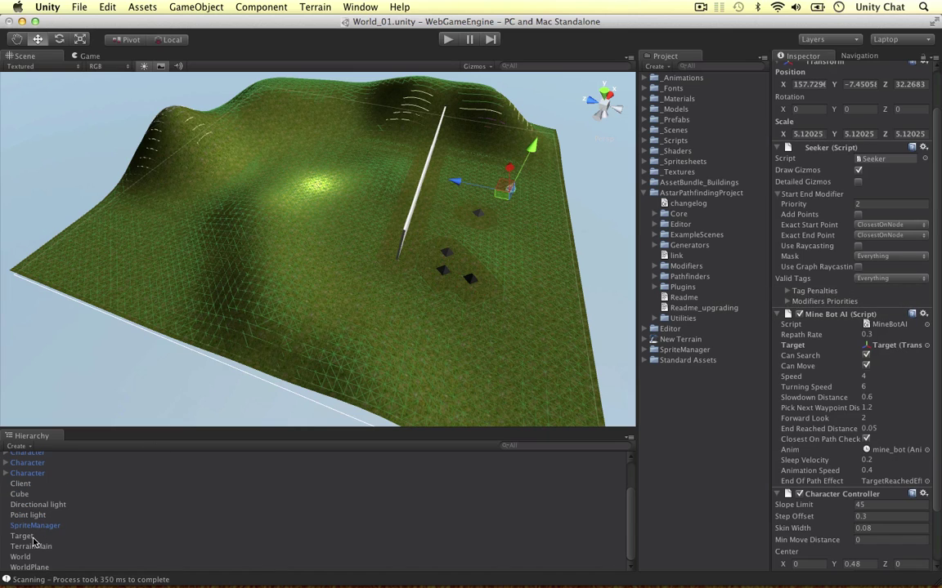
click(32, 535)
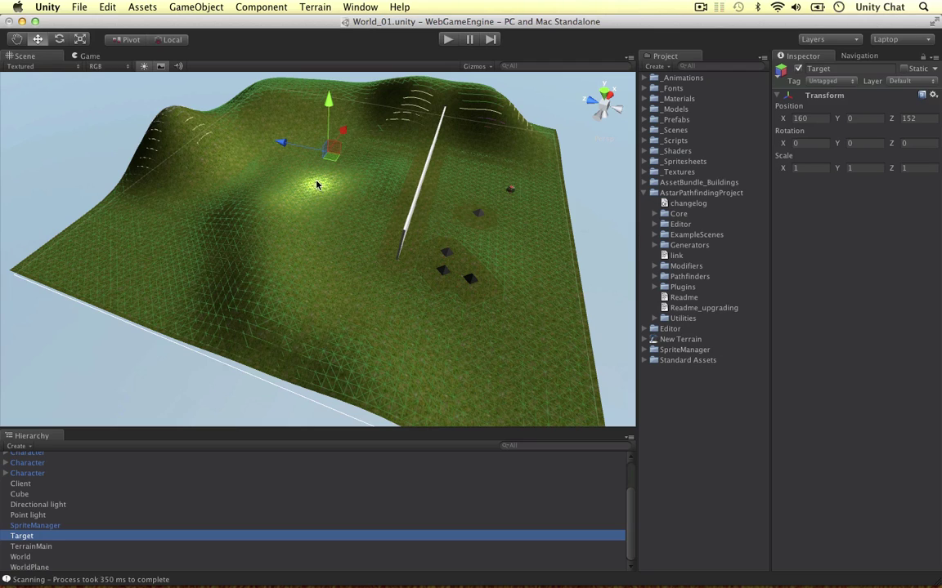
Step: Run the game and watch the Bot's green path around the wall in the Scene view
click(448, 41)
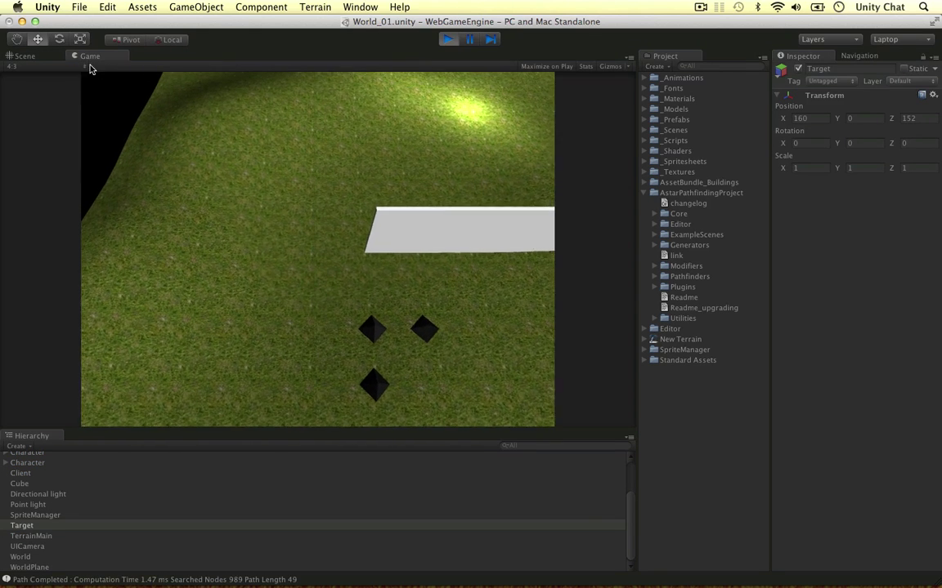
click(24, 55)
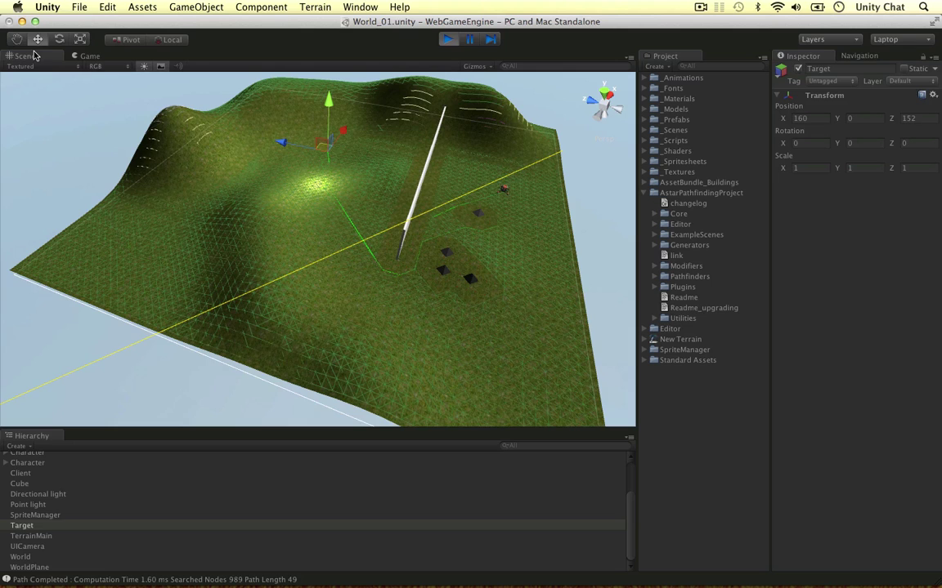
alt+drag(340, 194, 409, 180)
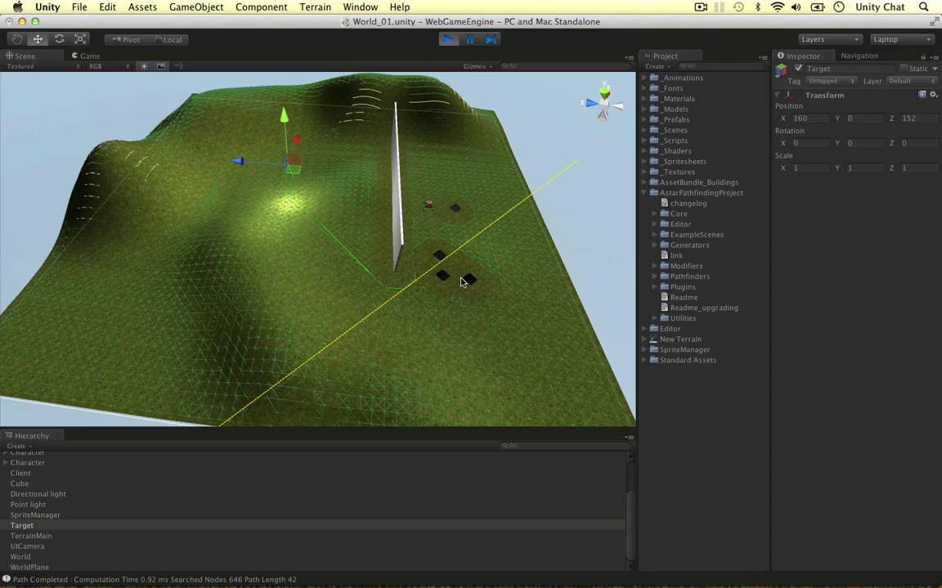
key(super+Tab)
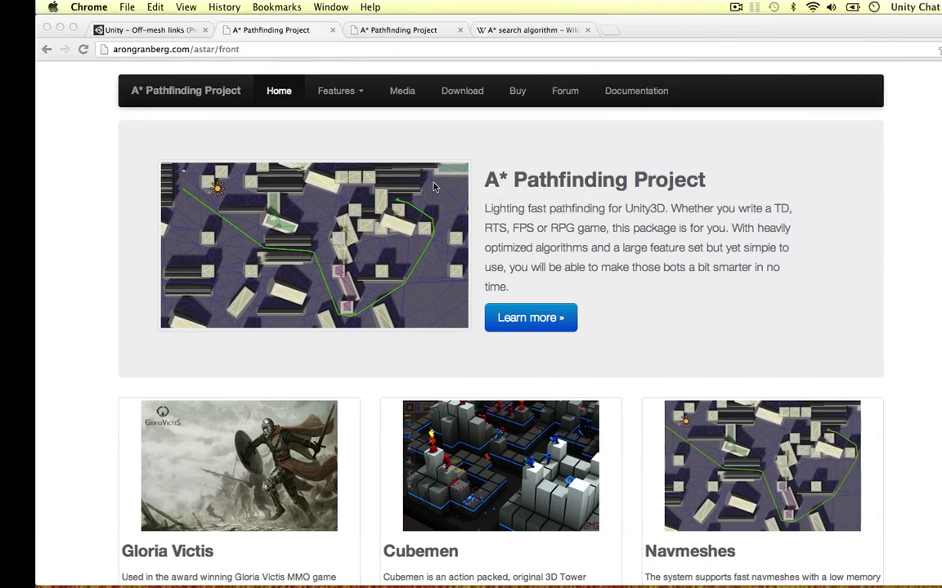
drag(463, 180, 667, 183)
click(668, 182)
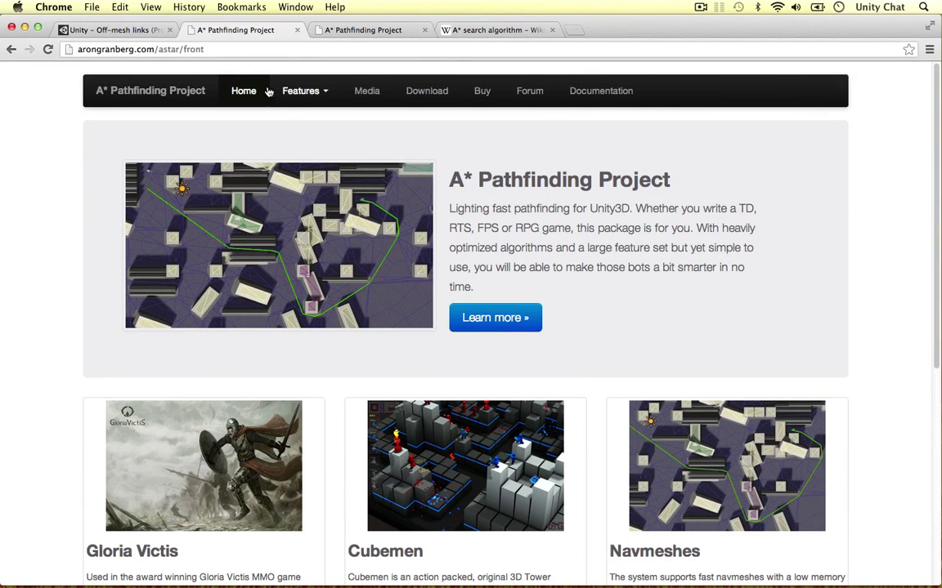
drag(69, 126, 662, 245)
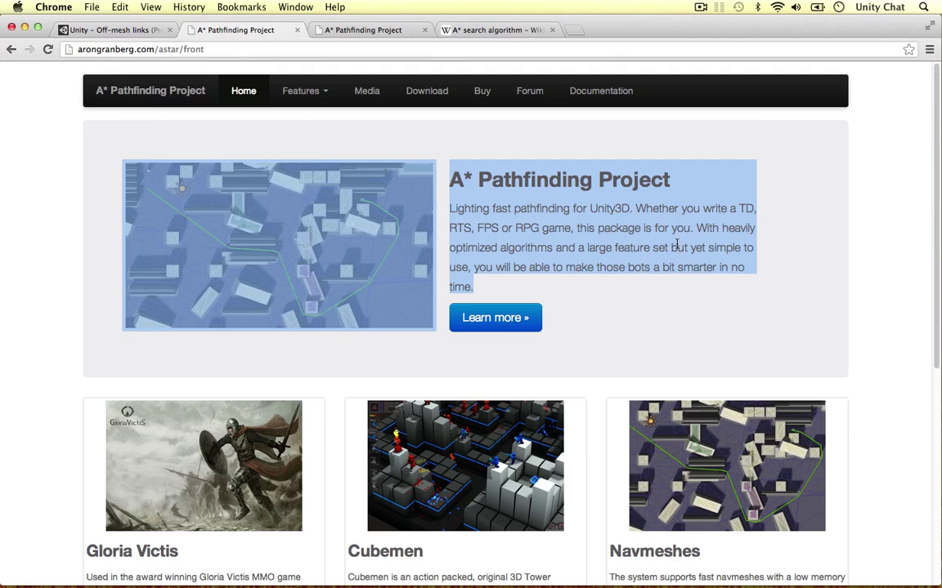
click(659, 239)
drag(424, 179, 572, 234)
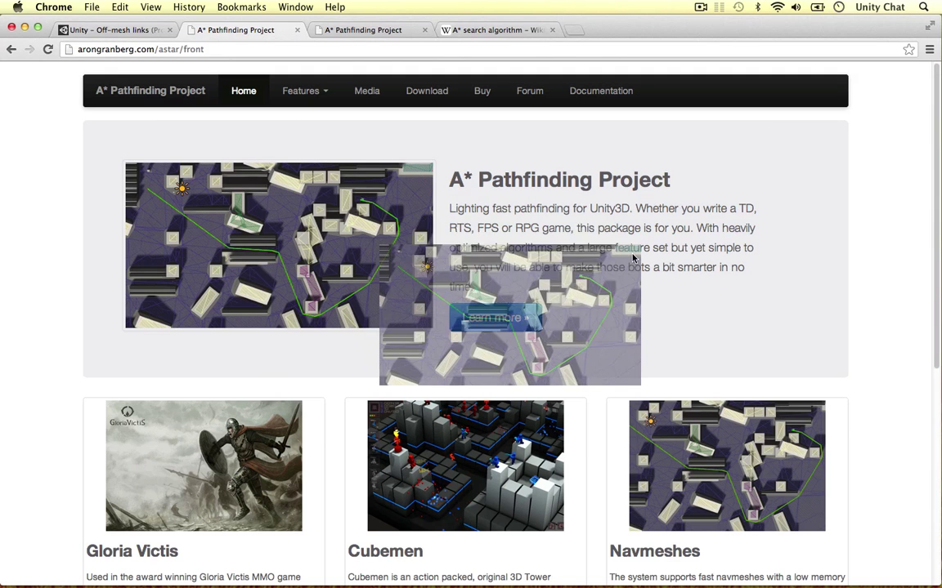
key(super+Tab)
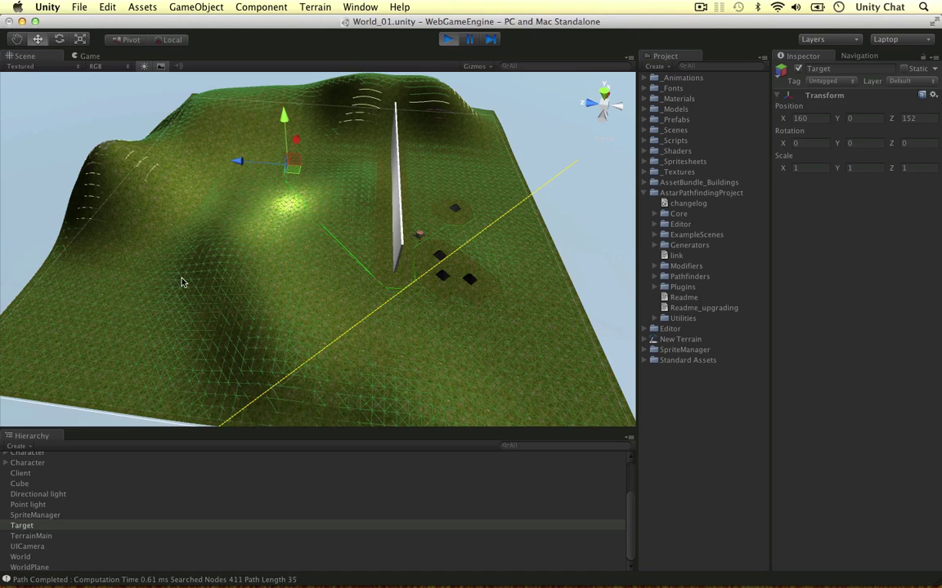
Step: Inspect the Bot's pathfinding components and the A* object's Grid Graph settings
scroll(57, 507, up, 3)
click(34, 466)
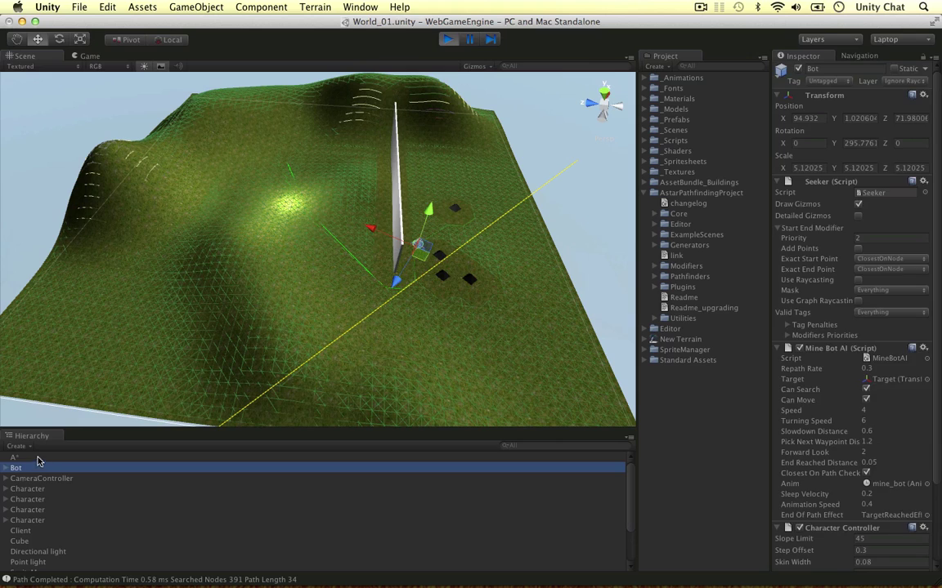
click(37, 458)
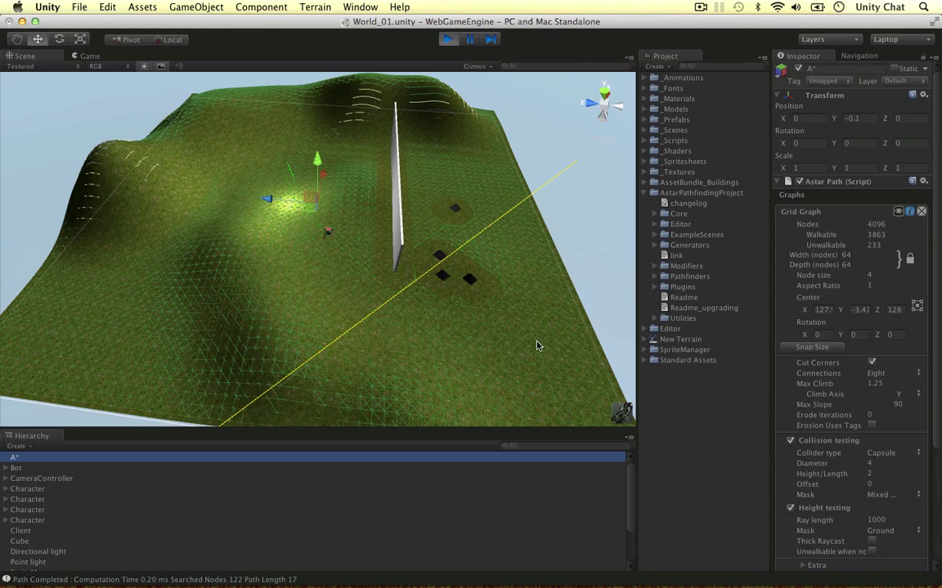
Step: Stop the running game and confirm the grid overlay has cleared from the terrain
click(627, 410)
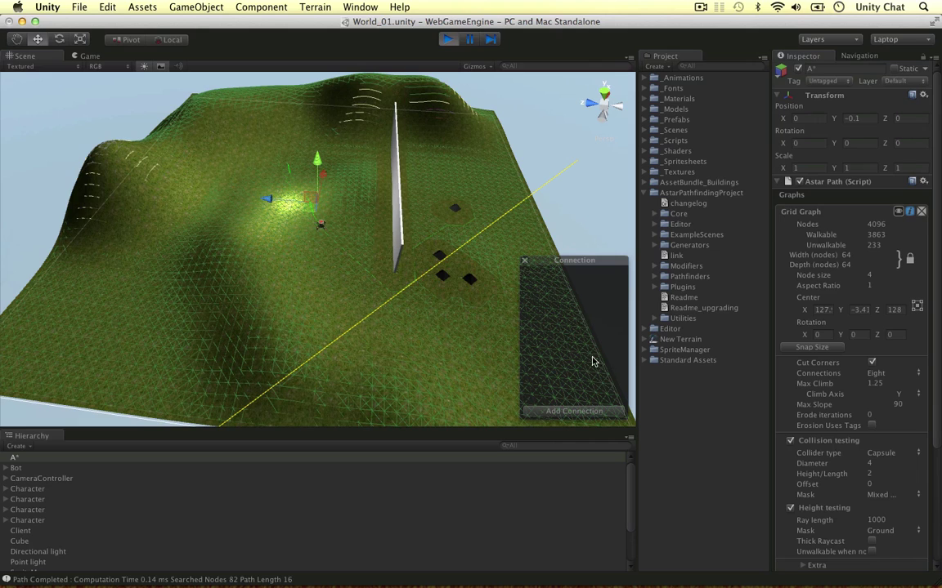
click(396, 245)
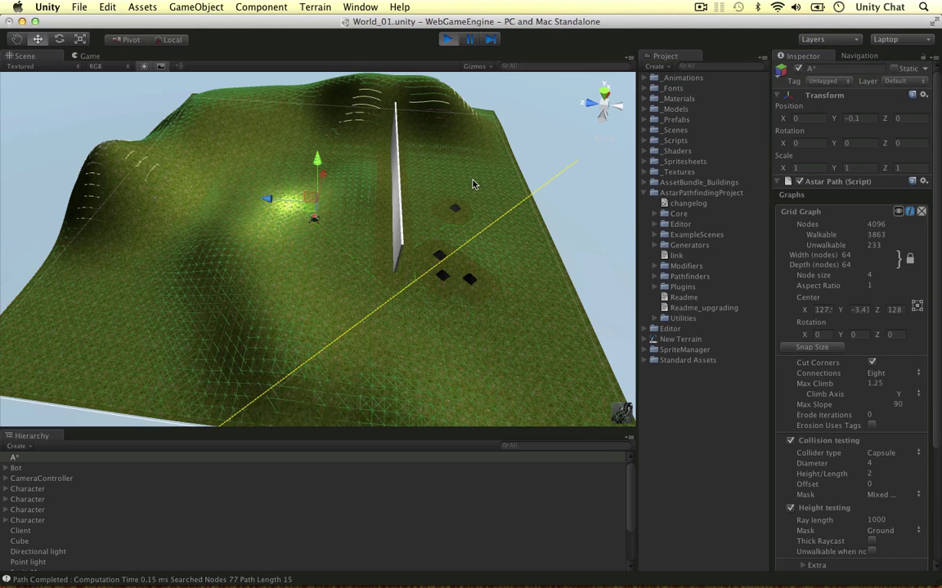
click(448, 40)
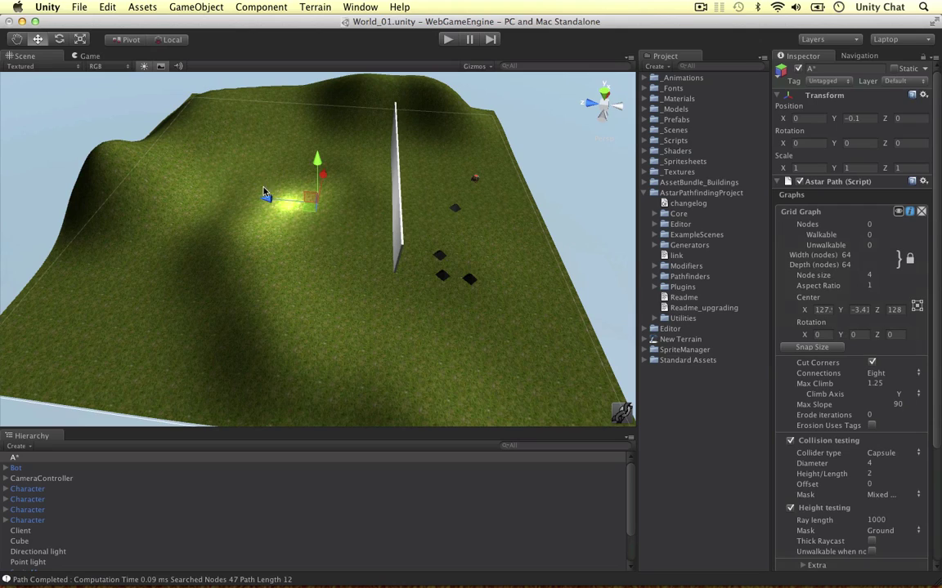
alt+drag(362, 245, 402, 239)
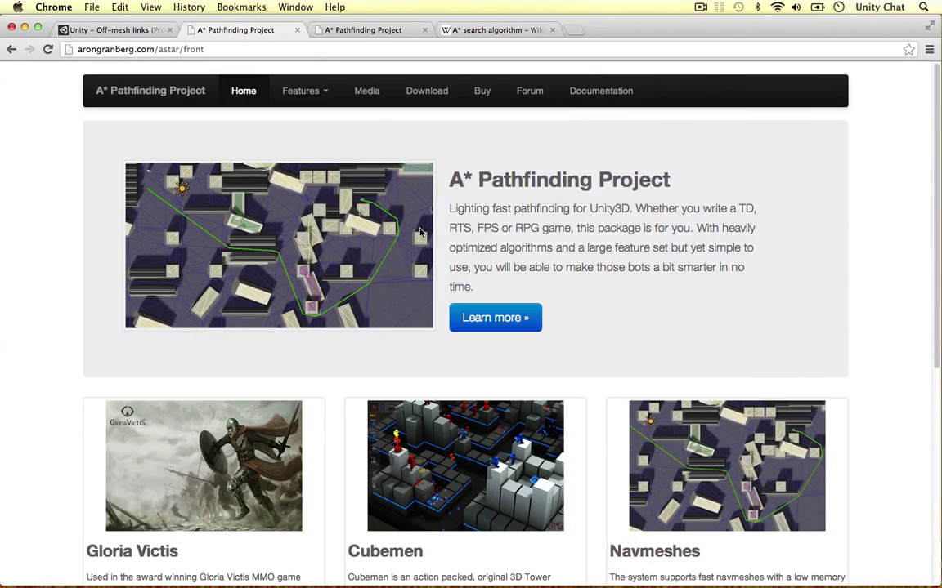
Step: Look over the A* download page and read down the Wikipedia A* search article
click(364, 33)
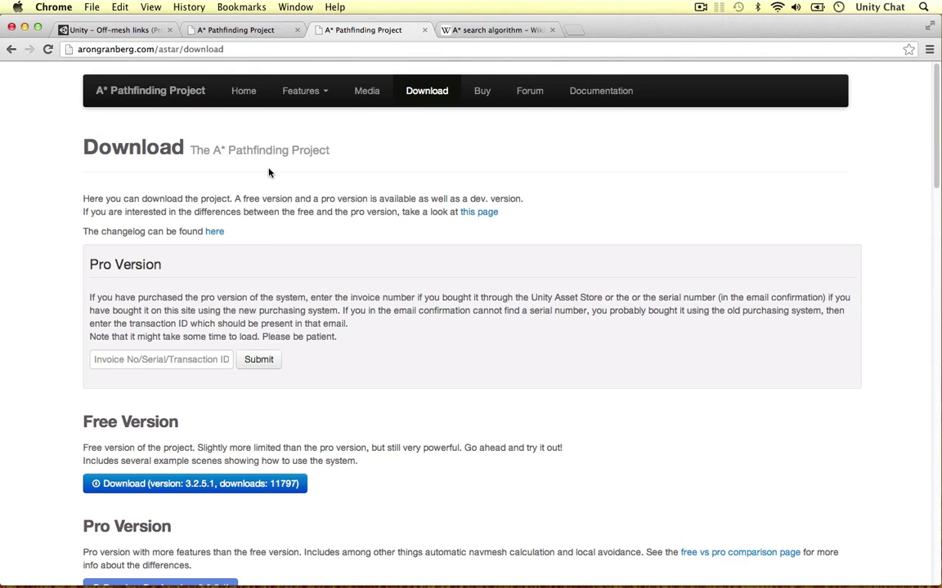
click(501, 30)
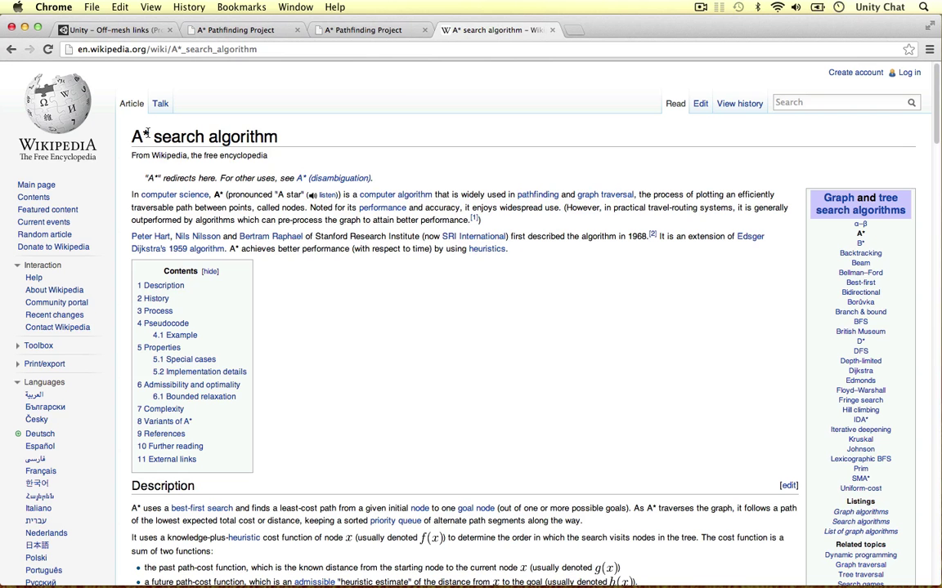
drag(149, 135, 130, 136)
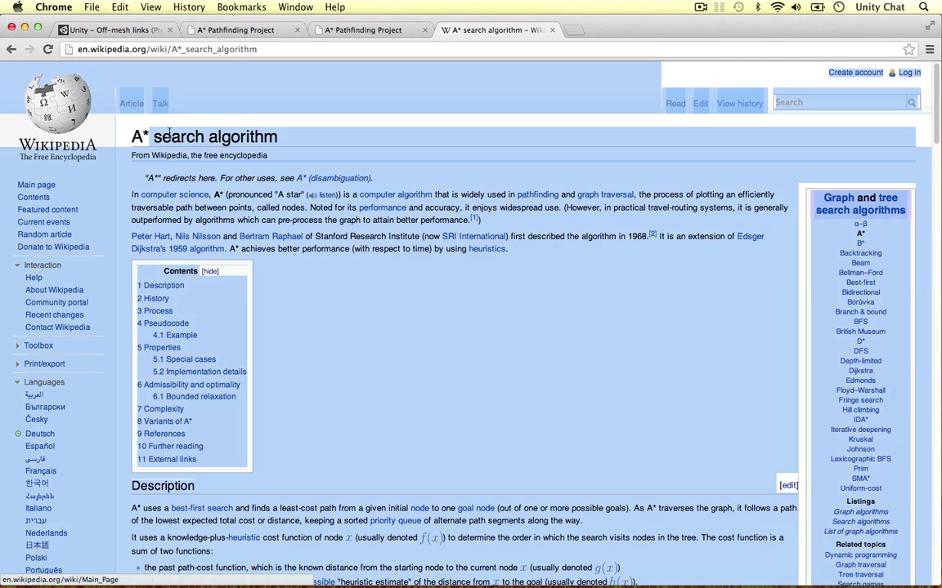
click(364, 143)
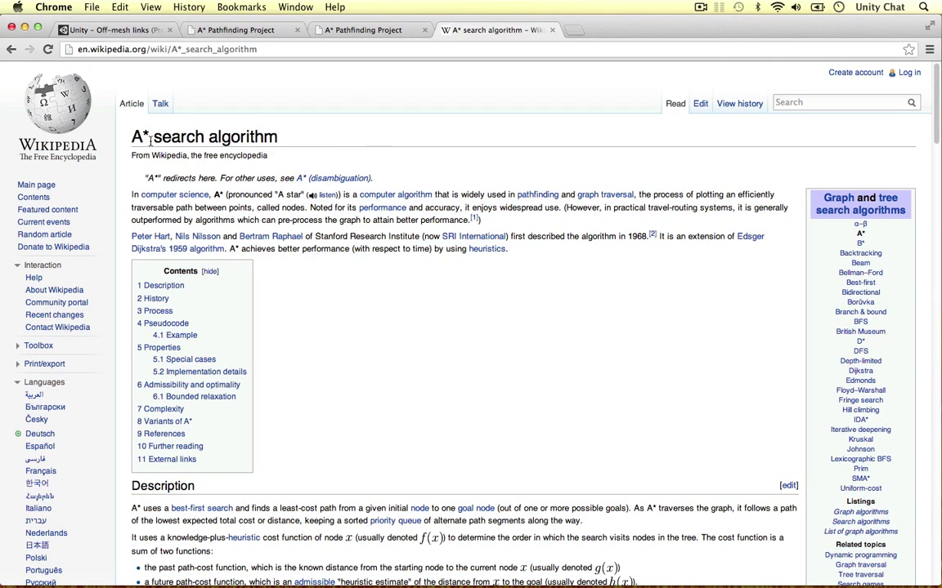
scroll(586, 274, down, 3)
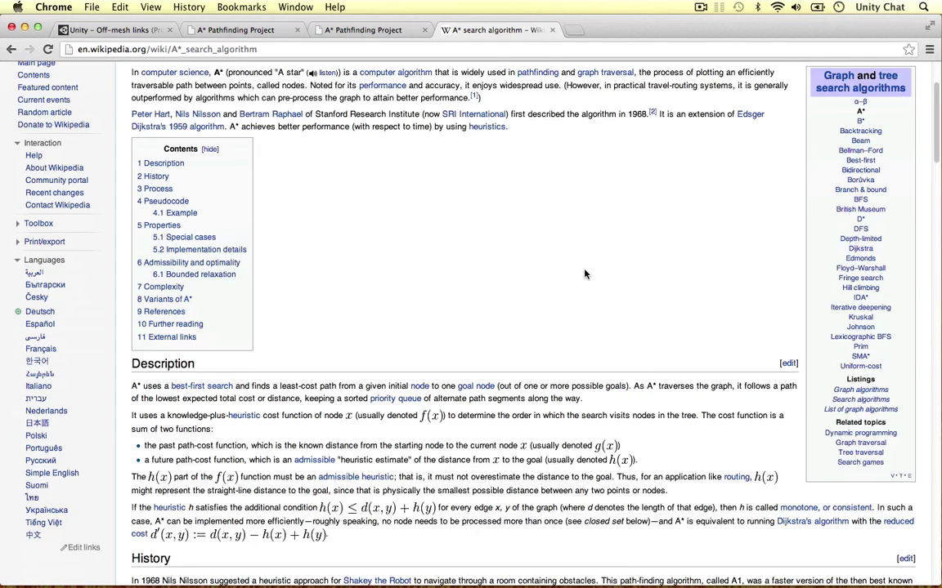
scroll(585, 274, down, 6)
scroll(598, 275, down, 5)
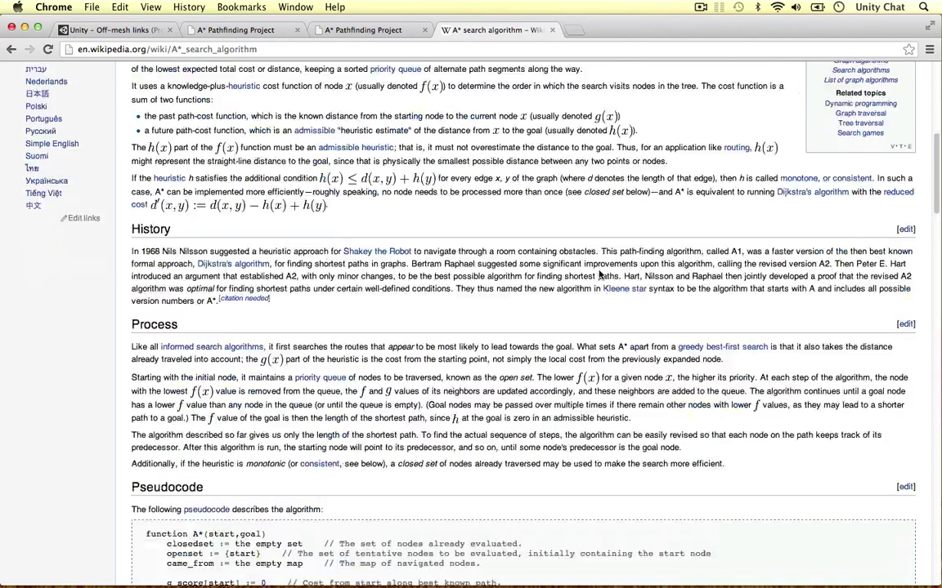
scroll(601, 275, down, 11)
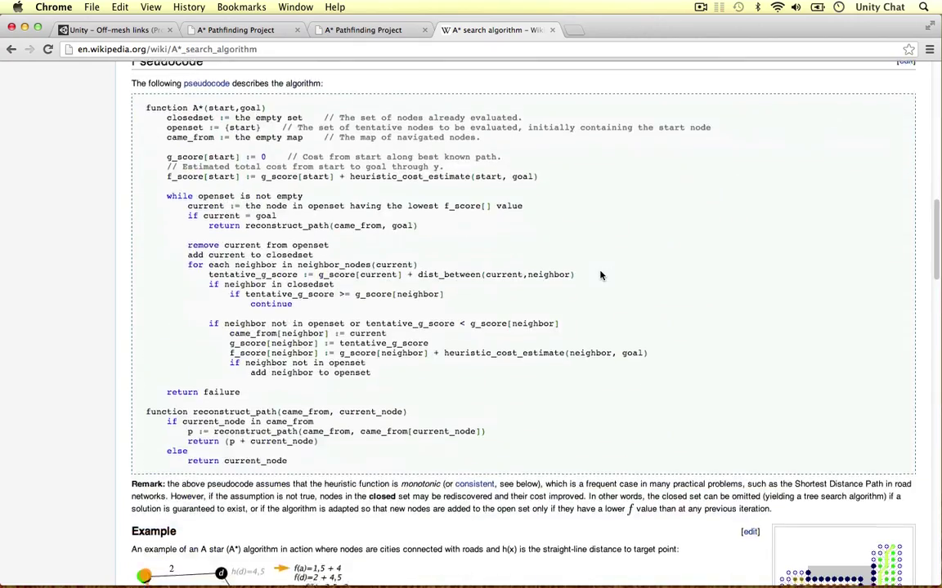
Step: Close the Wikipedia A* tab, revisit the remaining tabs, and return to Unity
click(552, 29)
click(255, 31)
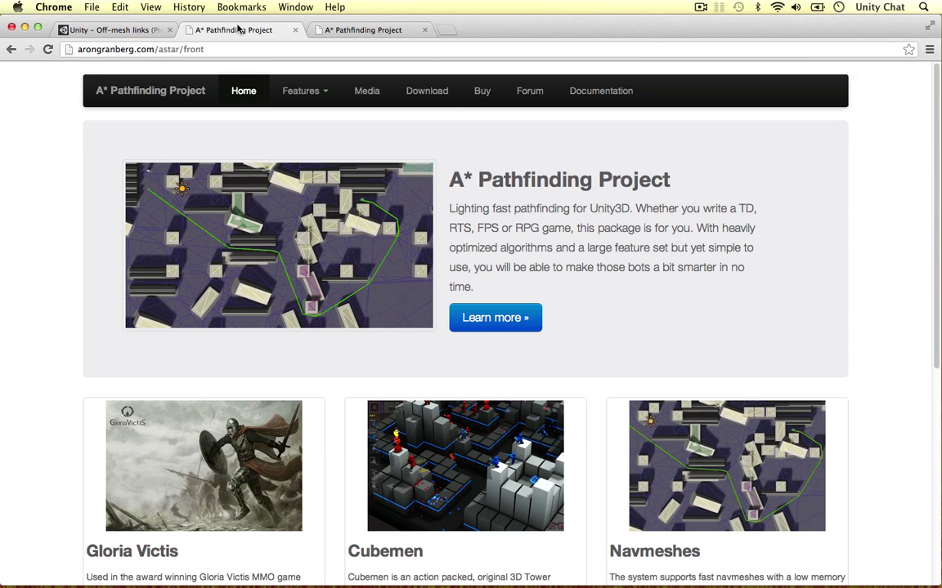
click(106, 32)
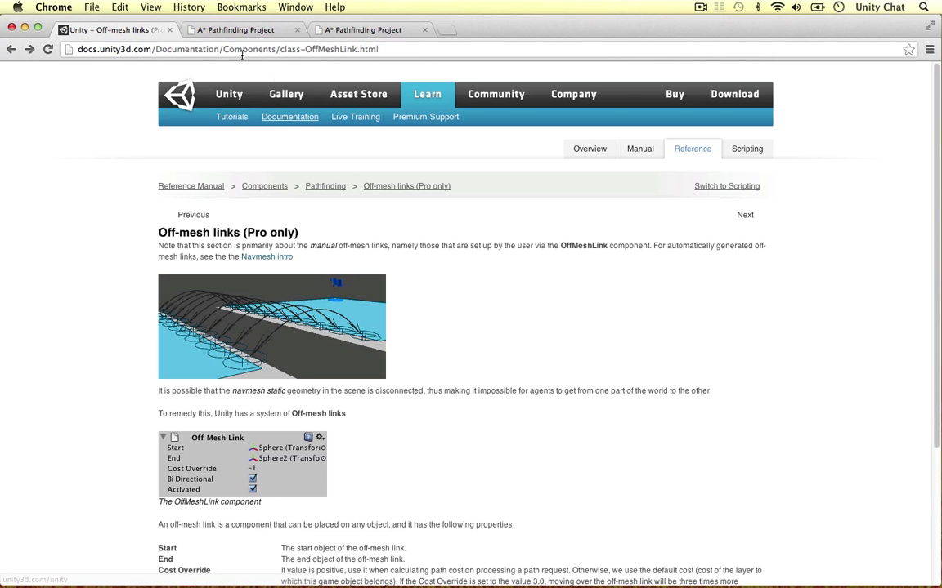
key(ctrl+Left)
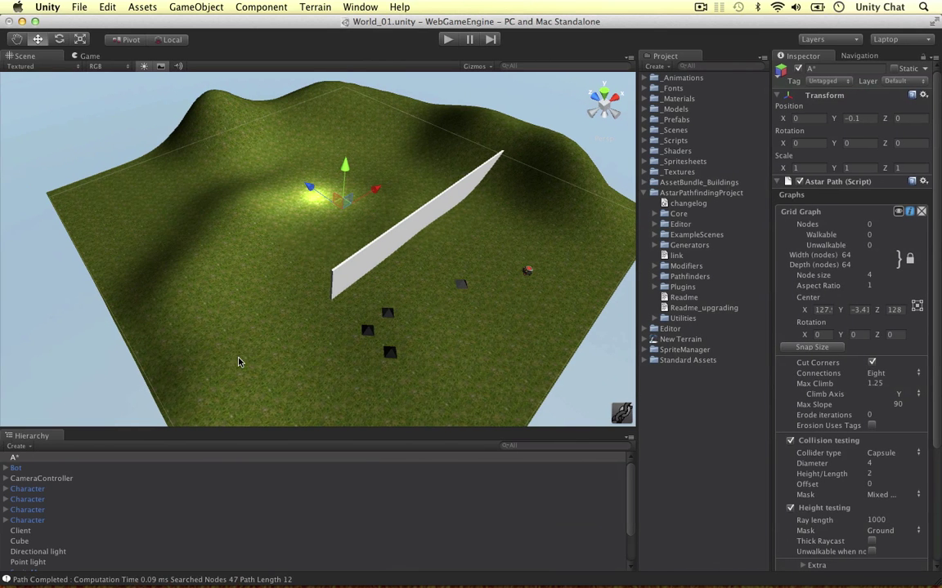